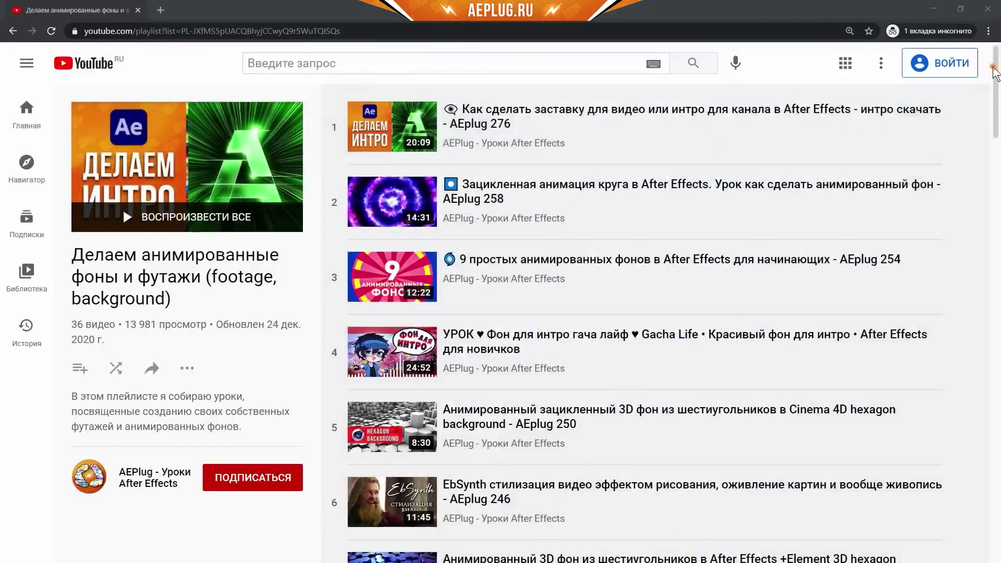
# Add Comp 3 to the Render Queue and delete the old finished Comp 3 render item.
pyautogui.scroll(-7, 986, 141)
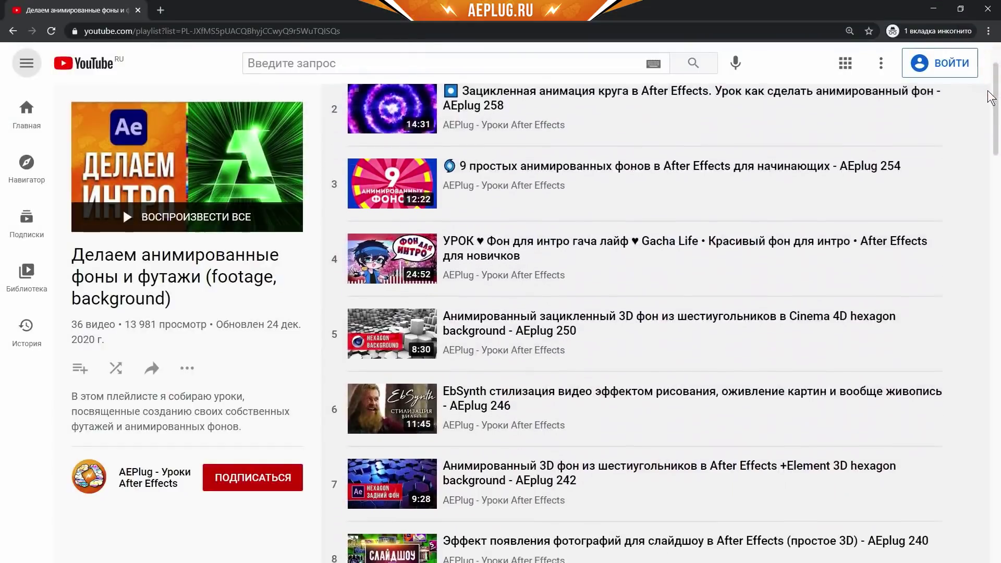
pyautogui.scroll(-6, 985, 177)
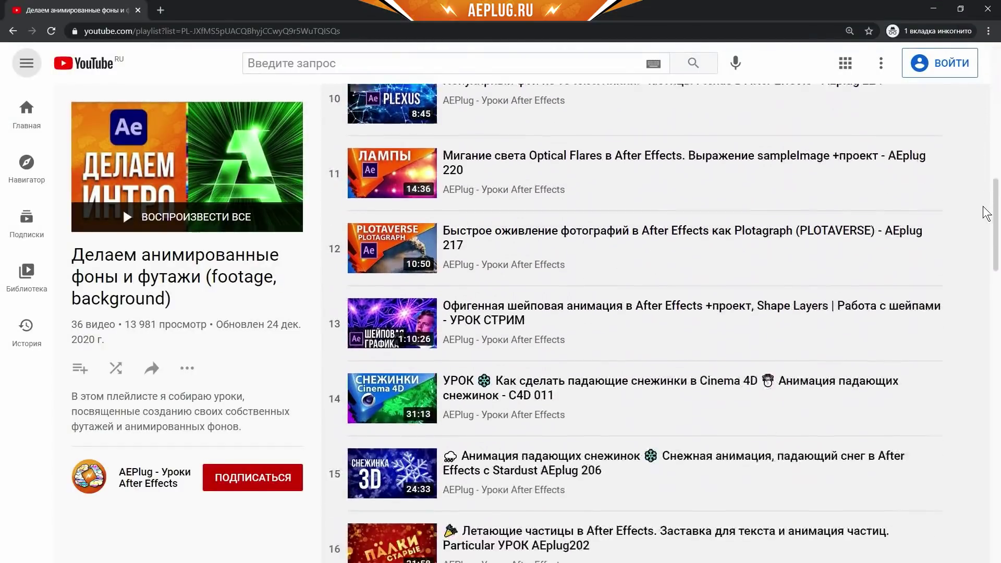
pyautogui.scroll(-3, 984, 222)
pyautogui.scroll(-1, 984, 240)
pyautogui.scroll(-3, 983, 271)
pyautogui.scroll(-3, 981, 302)
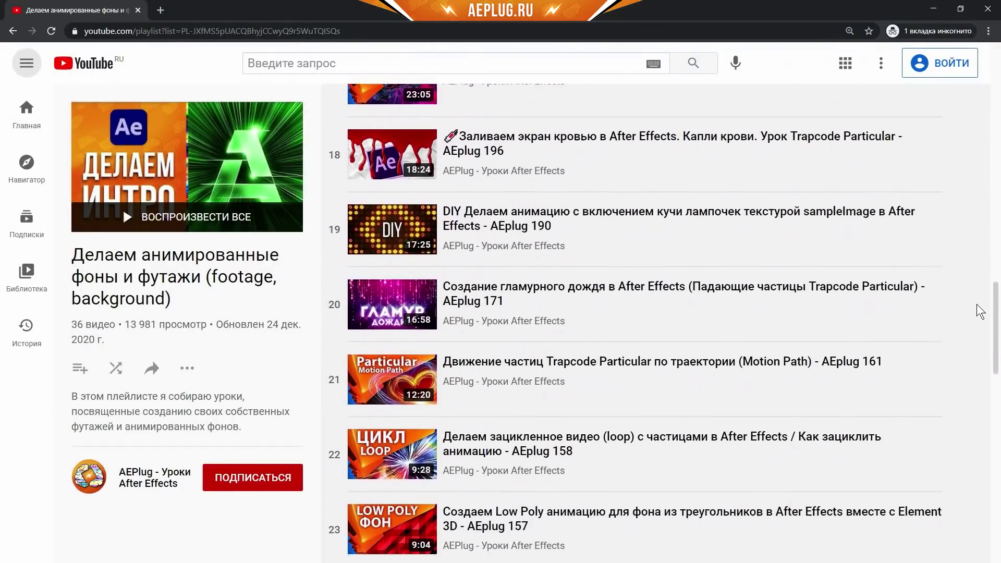
pyautogui.scroll(-1, 980, 313)
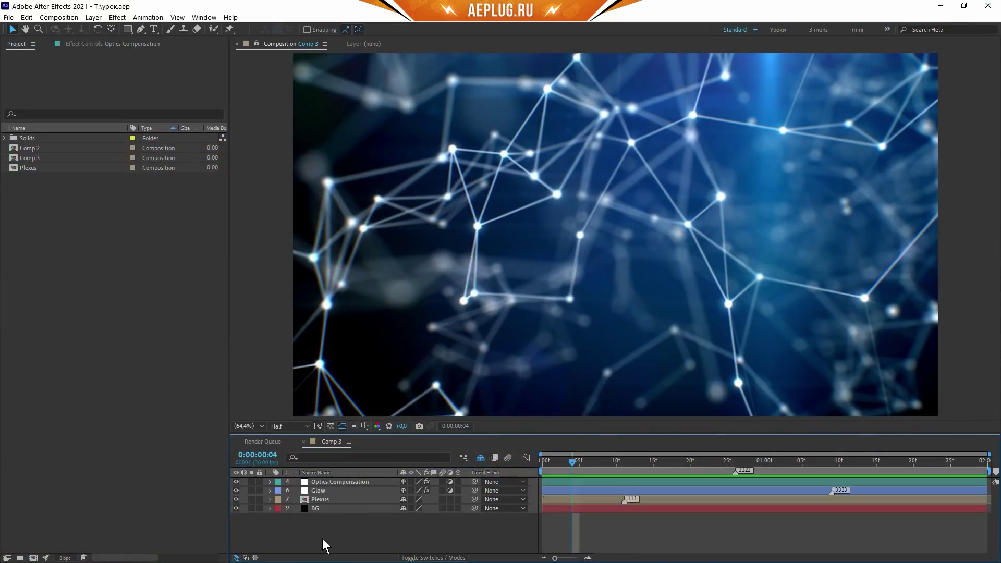
pyautogui.click(66, 20)
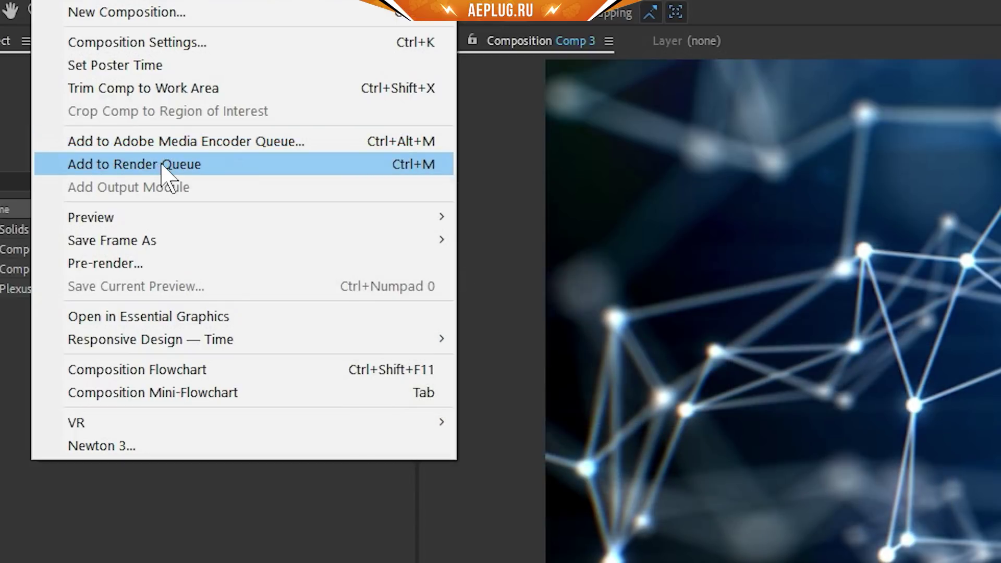
pyautogui.click(163, 164)
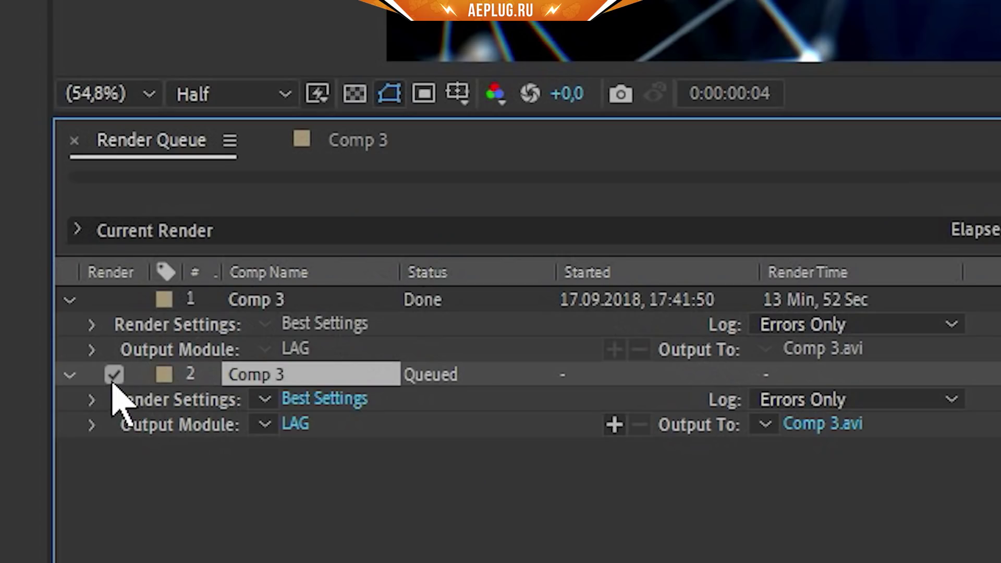
pyautogui.click(277, 300)
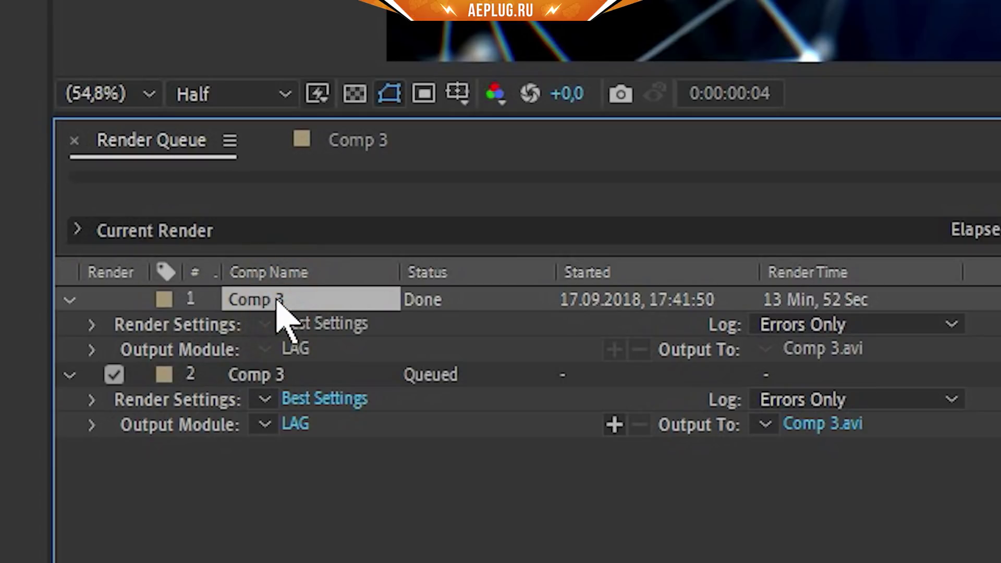
pyautogui.press('Delete')
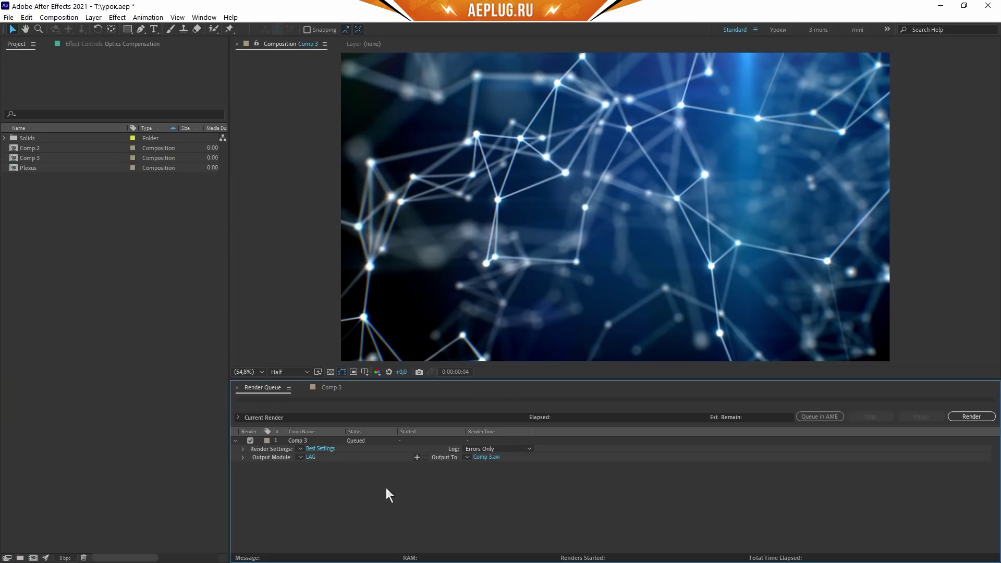
# Rename the queued Comp 3 output file from its old name to plexus.avi.
pyautogui.click(490, 458)
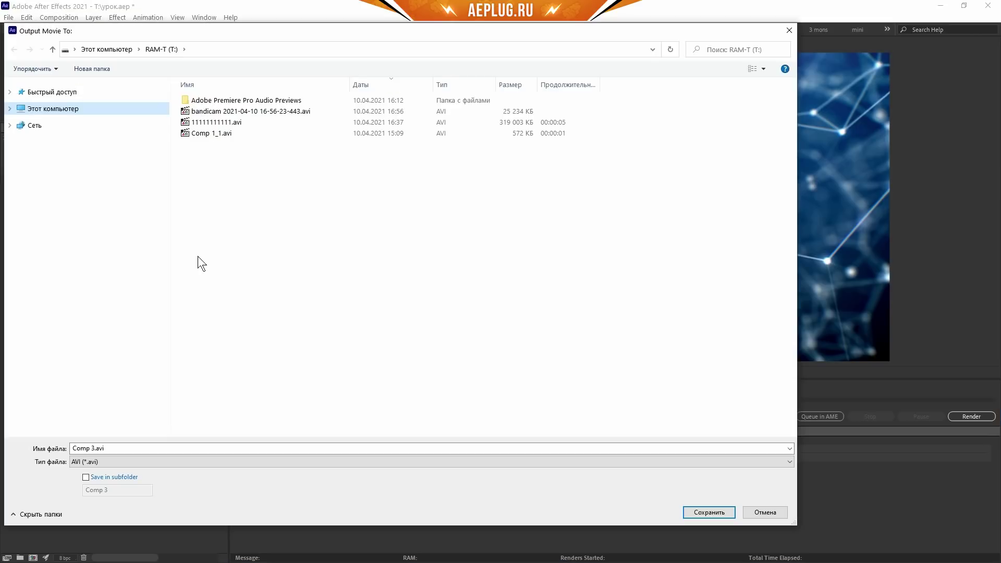
pyautogui.doubleClick(150, 447)
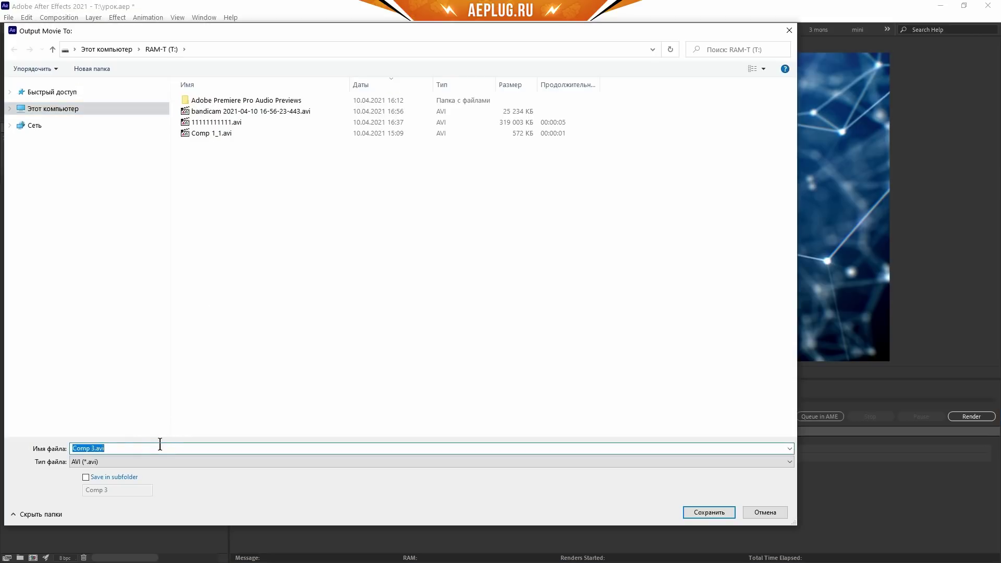
pyautogui.write('plexus')
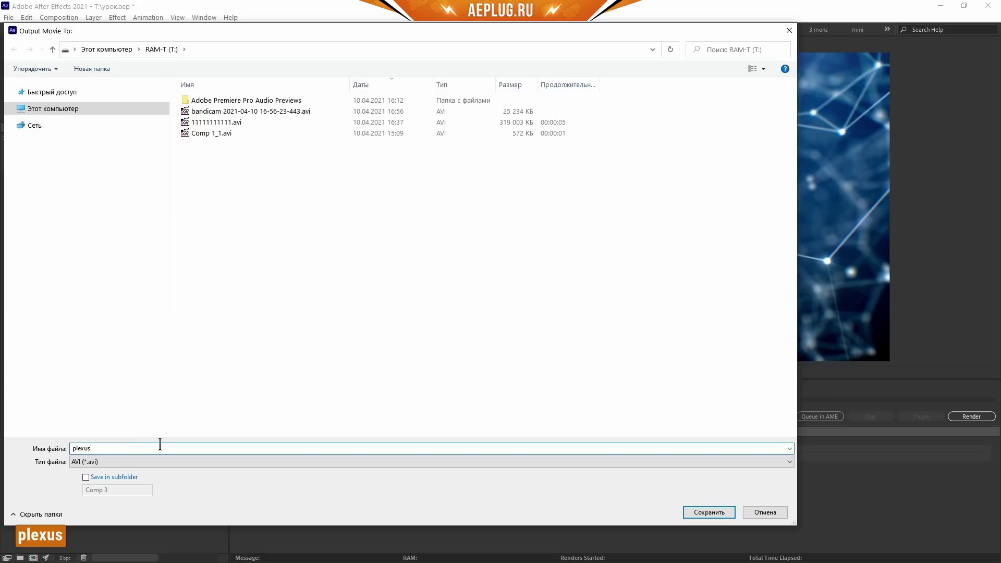
pyautogui.press('Return')
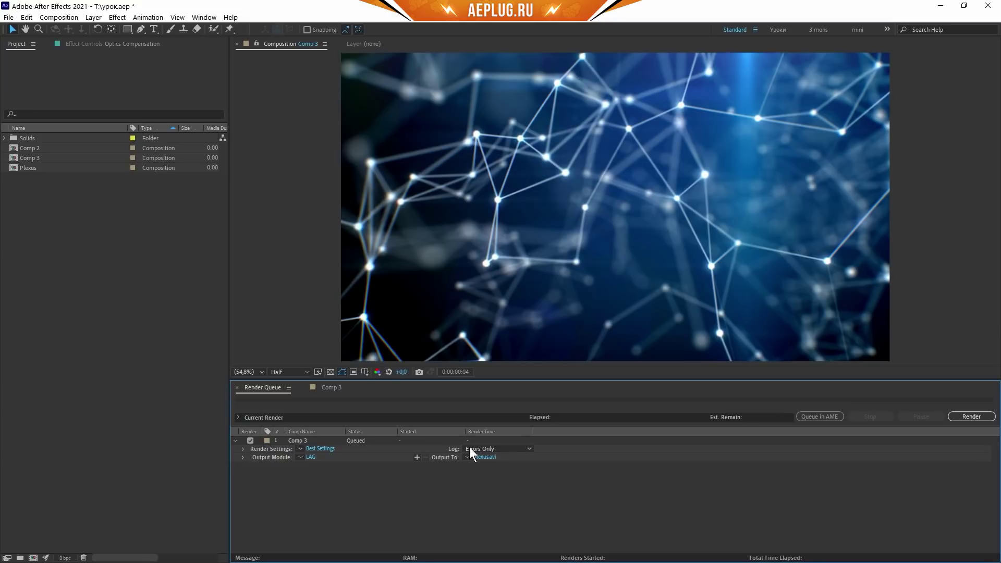
# Apply a Custom time span in Comp 3's Best Settings, then reset it to Length of Comp.
pyautogui.click(330, 449)
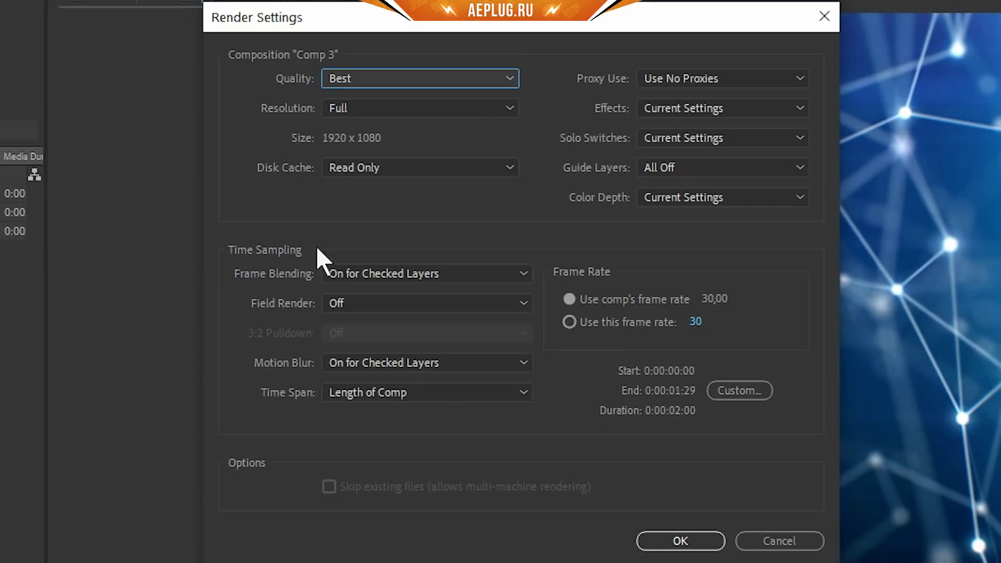
pyautogui.click(441, 392)
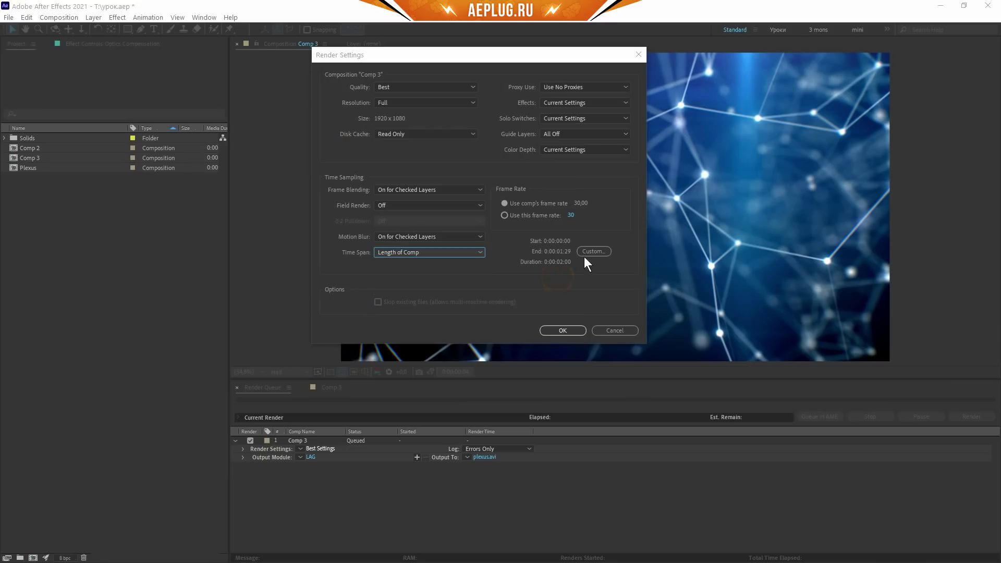
pyautogui.click(589, 252)
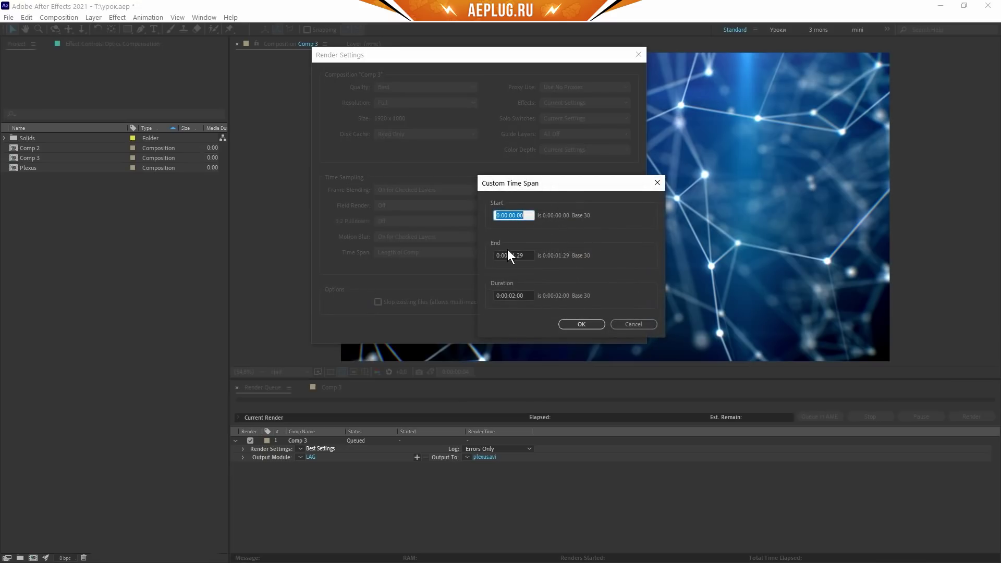
pyautogui.click(590, 322)
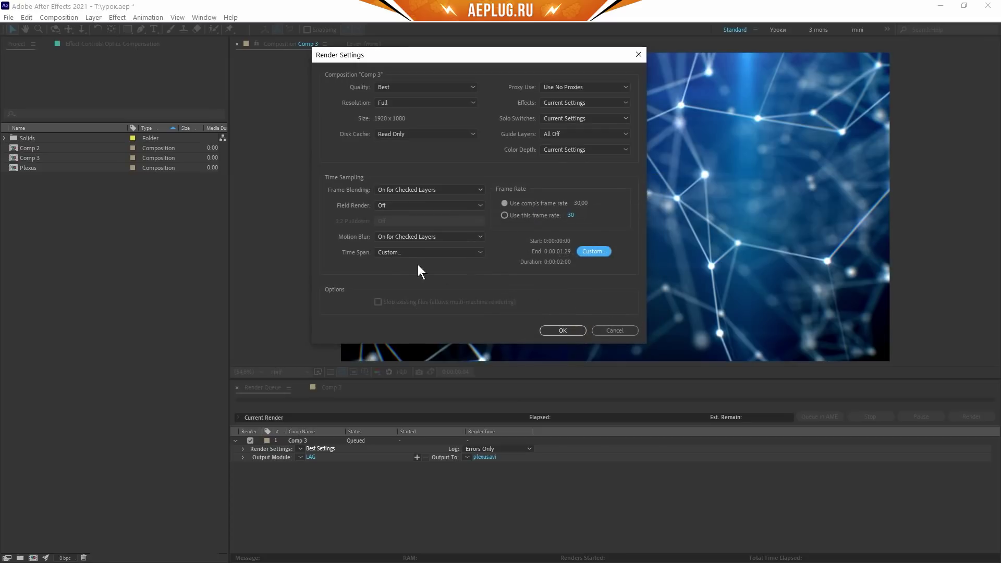
pyautogui.click(399, 254)
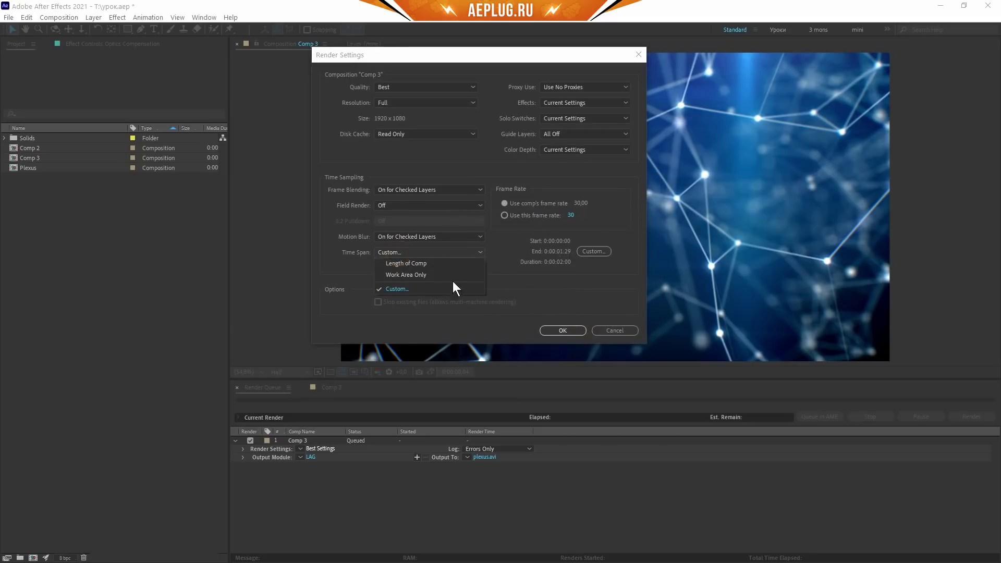
pyautogui.click(422, 264)
pyautogui.click(553, 328)
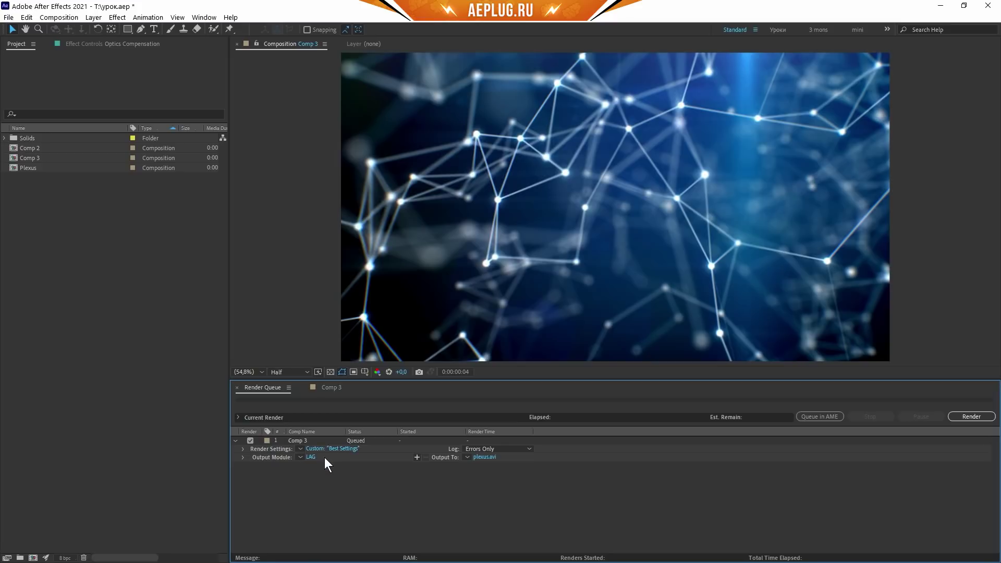
# Open the Render Settings Templates and inspect the Best Settings preset without changing it.
pyautogui.click(26, 17)
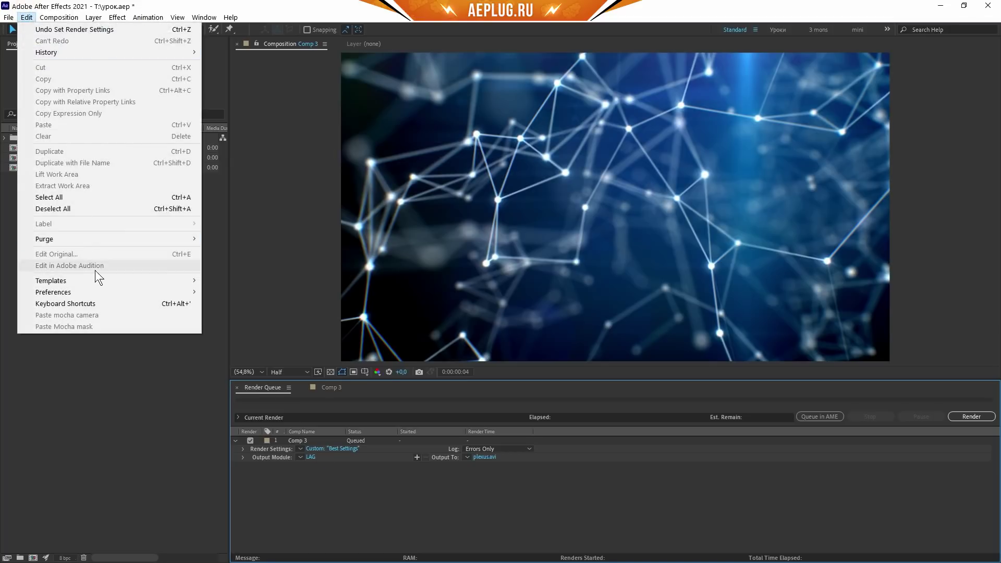
pyautogui.moveTo(116, 282)
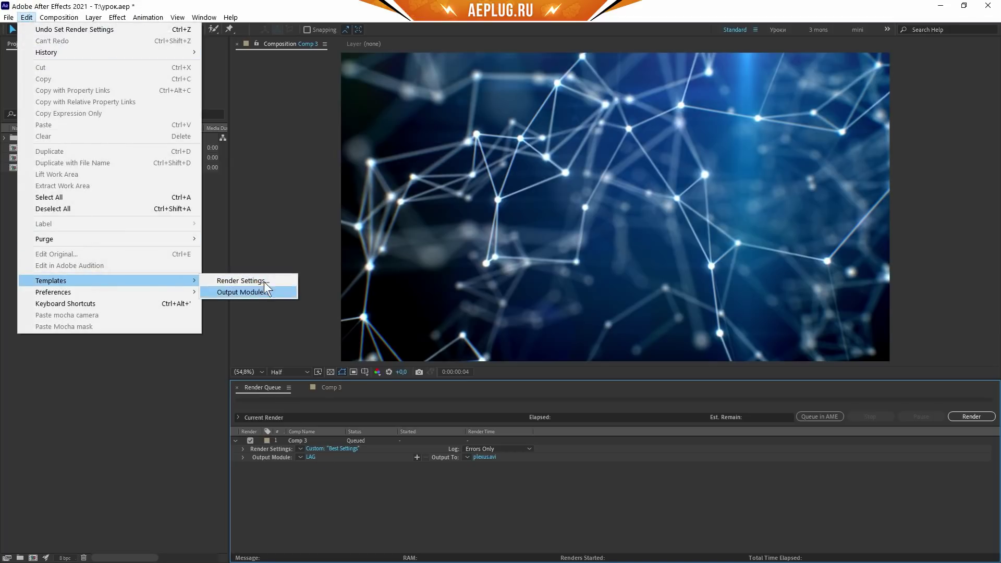
pyautogui.click(250, 281)
pyautogui.click(627, 268)
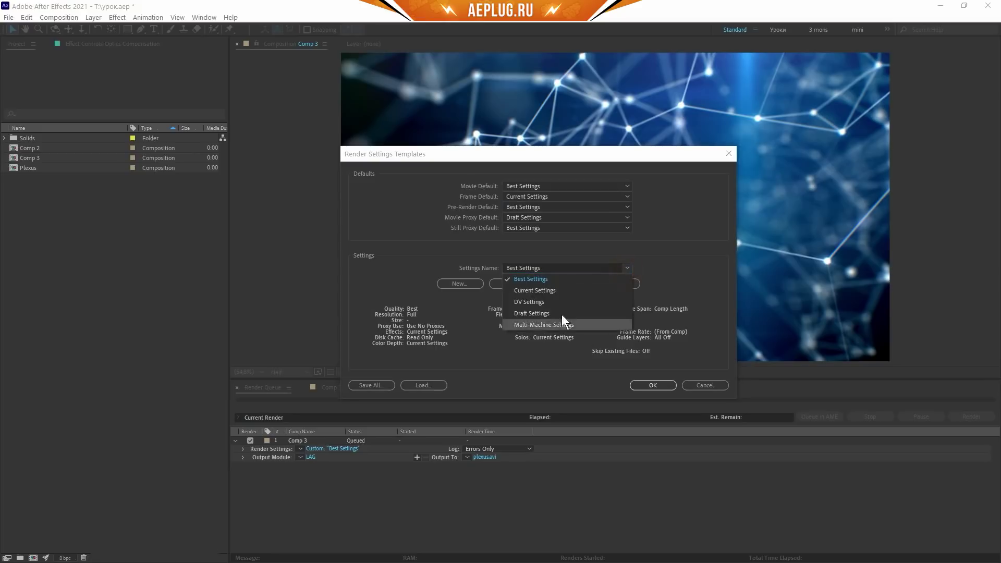
pyautogui.click(590, 290)
pyautogui.click(511, 284)
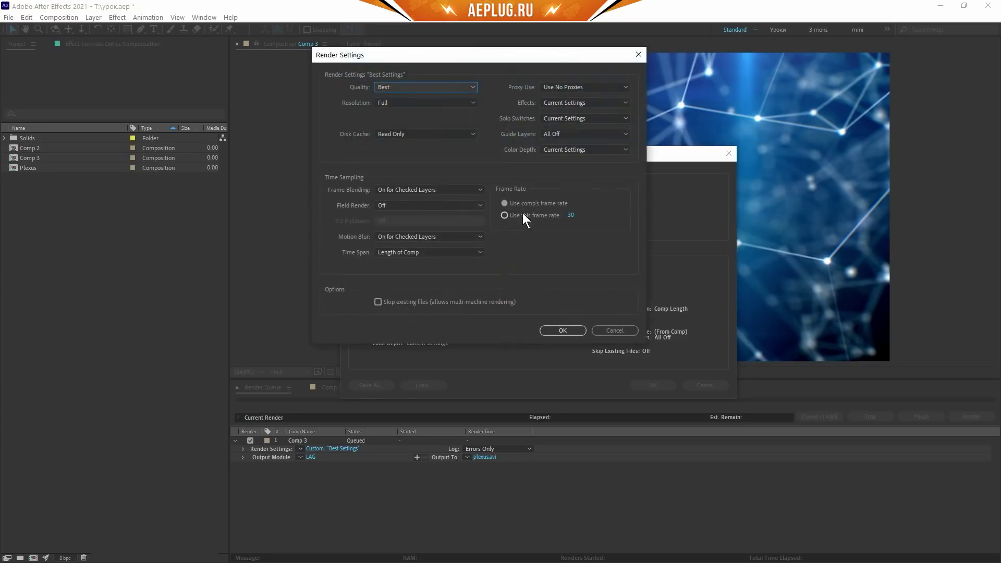
pyautogui.click(625, 331)
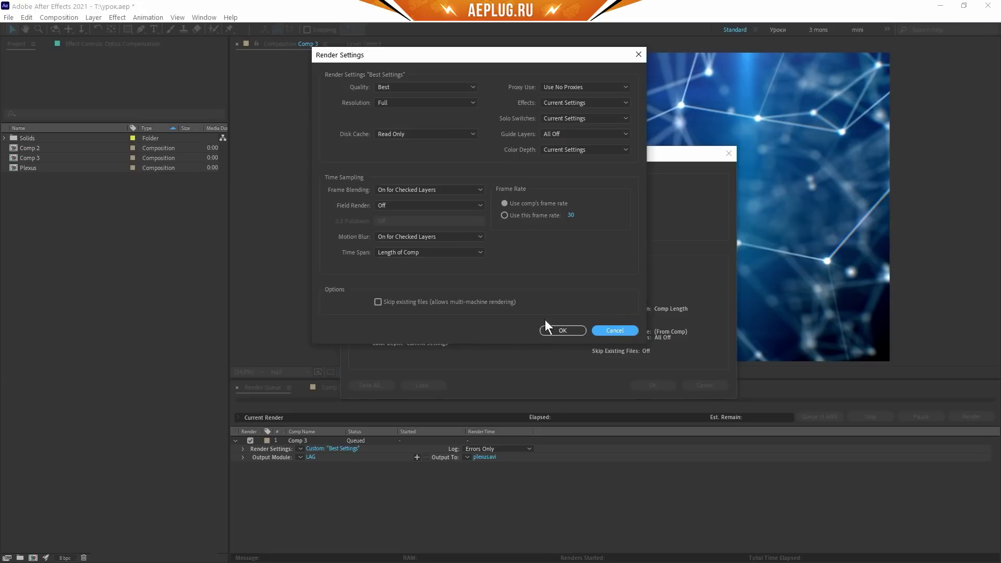
pyautogui.click(615, 332)
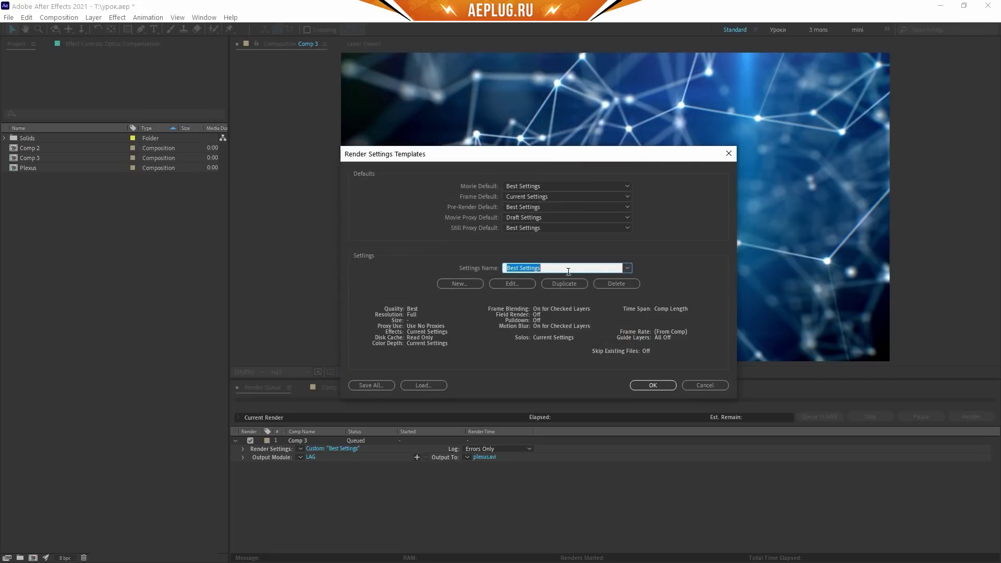
# Recheck Best Settings' time span as Length of Comp, discard edits and confirm the templates.
pyautogui.click(512, 283)
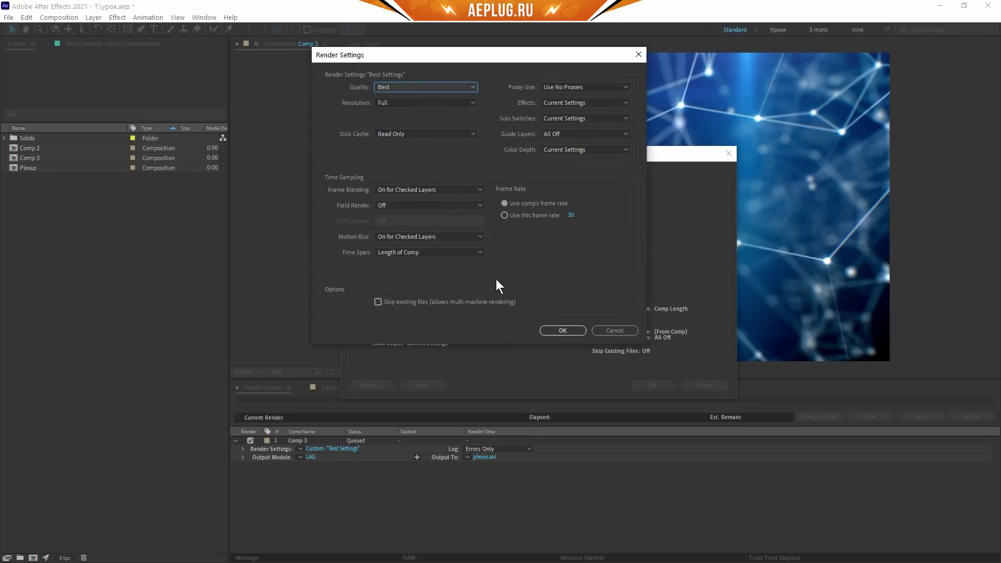
pyautogui.click(407, 253)
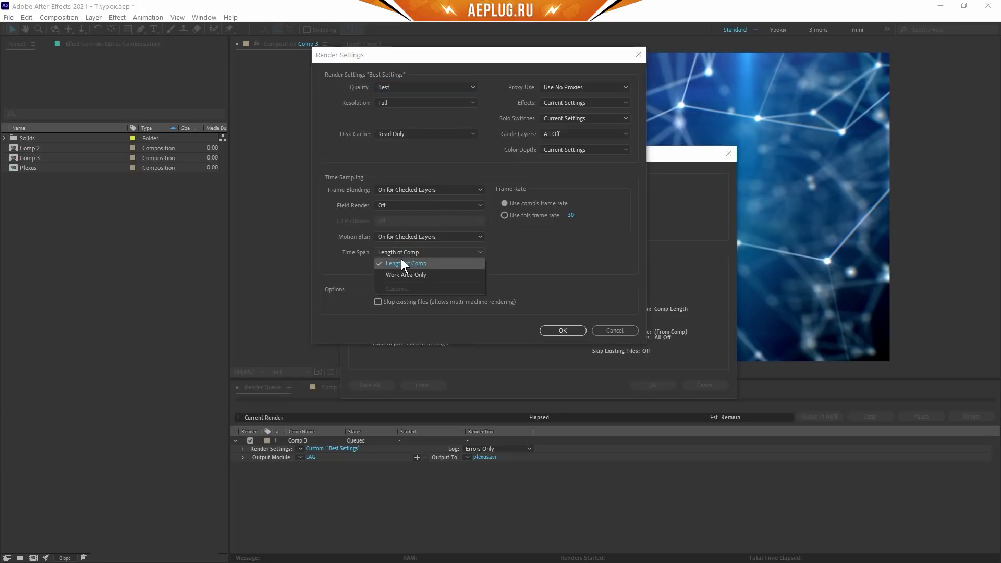
pyautogui.click(403, 261)
pyautogui.click(615, 330)
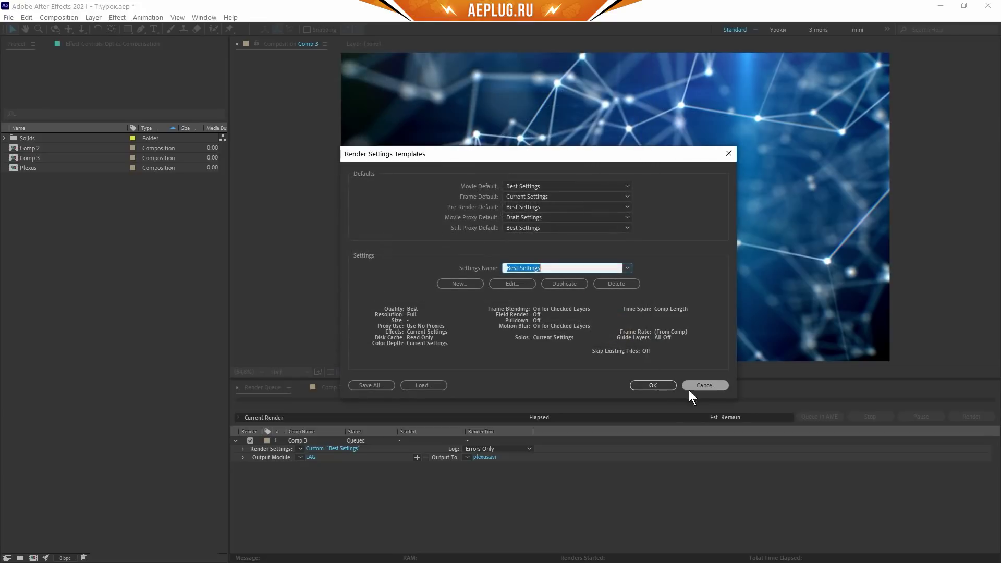
pyautogui.click(649, 384)
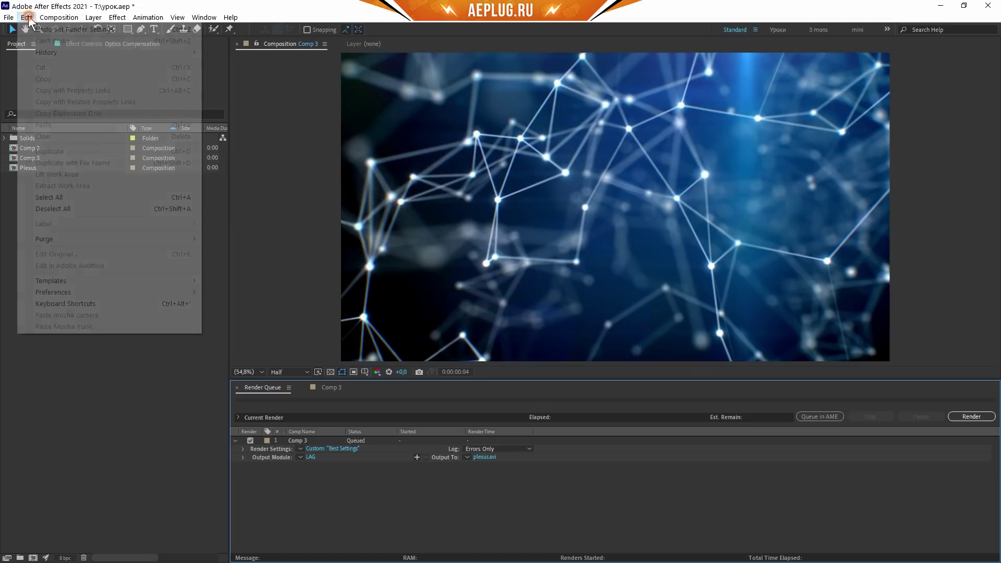
pyautogui.click(26, 18)
pyautogui.moveTo(104, 280)
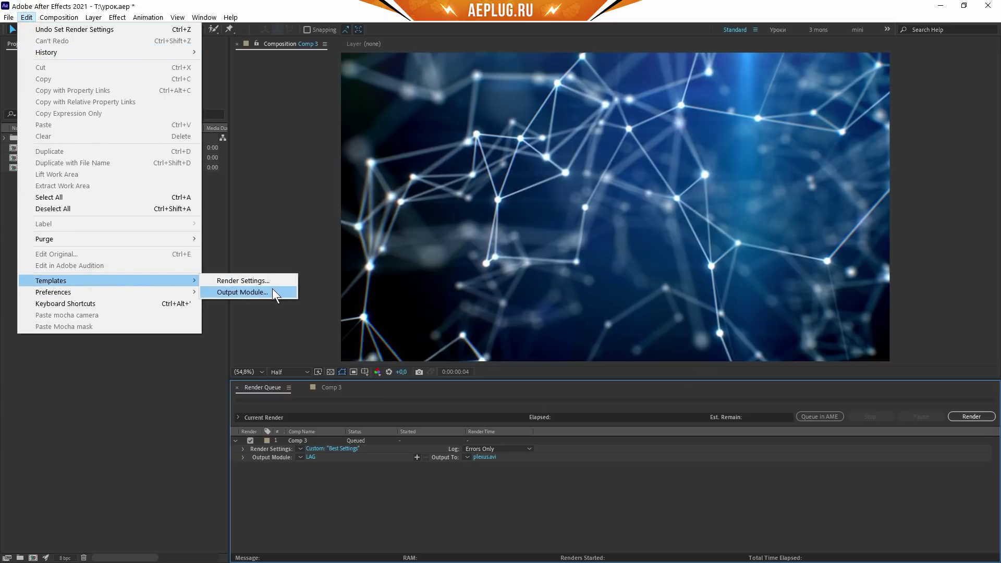
pyautogui.click(272, 291)
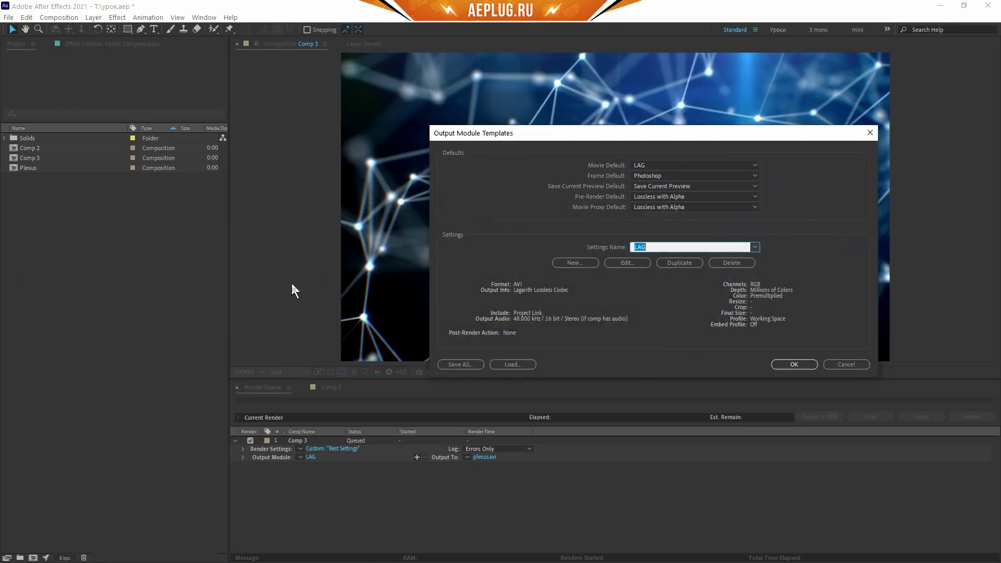
pyautogui.click(651, 166)
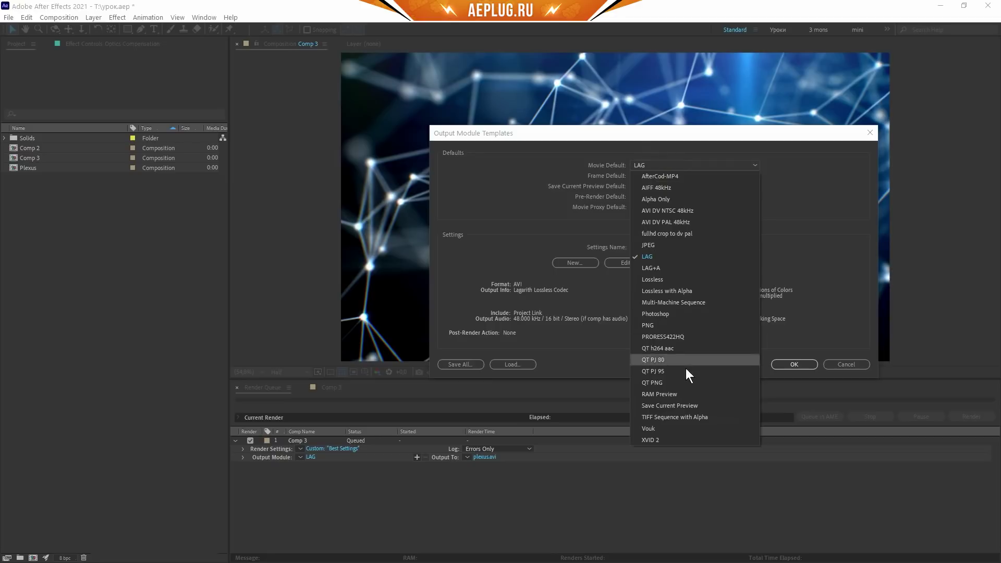
pyautogui.click(815, 193)
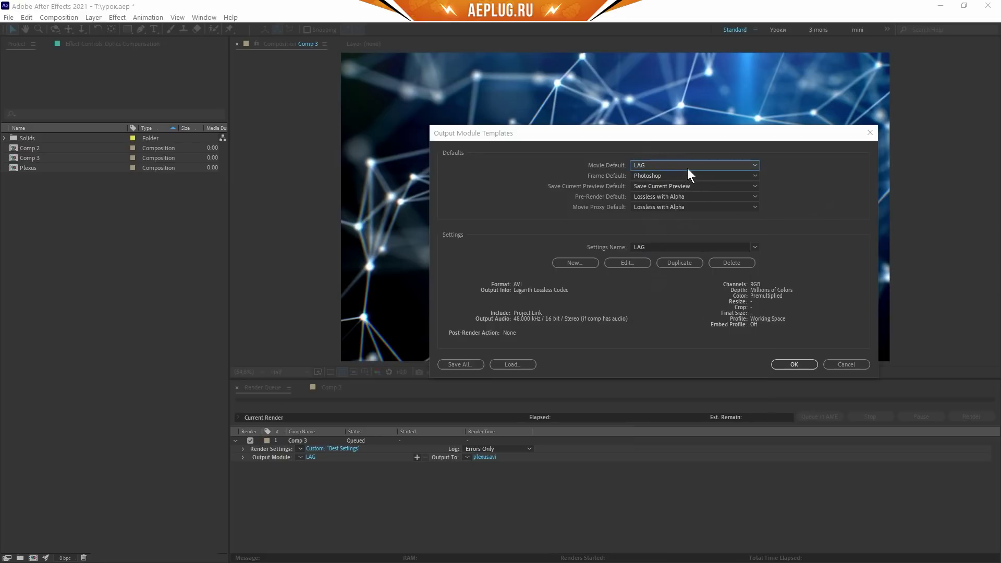
pyautogui.click(754, 247)
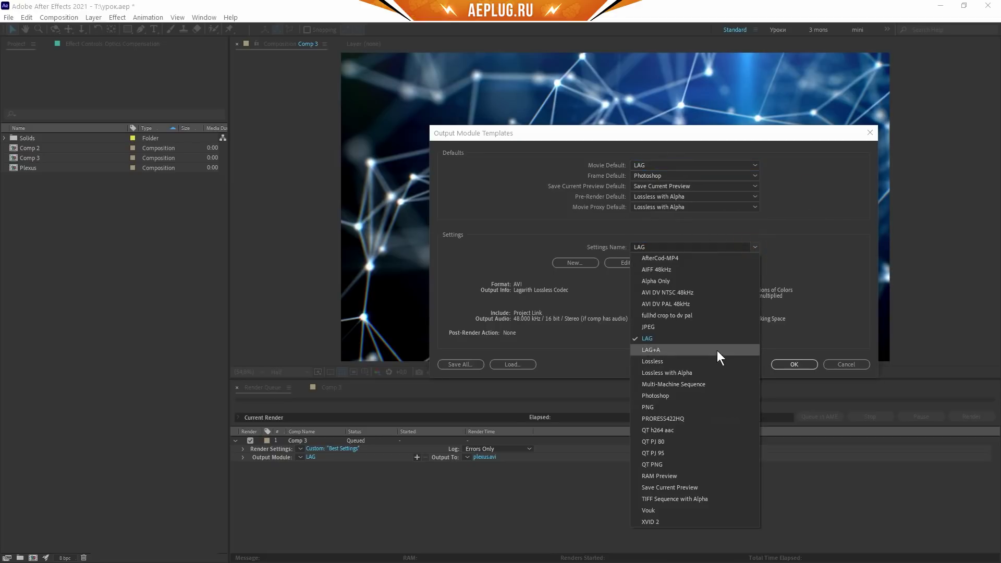
pyautogui.click(600, 290)
pyautogui.click(629, 264)
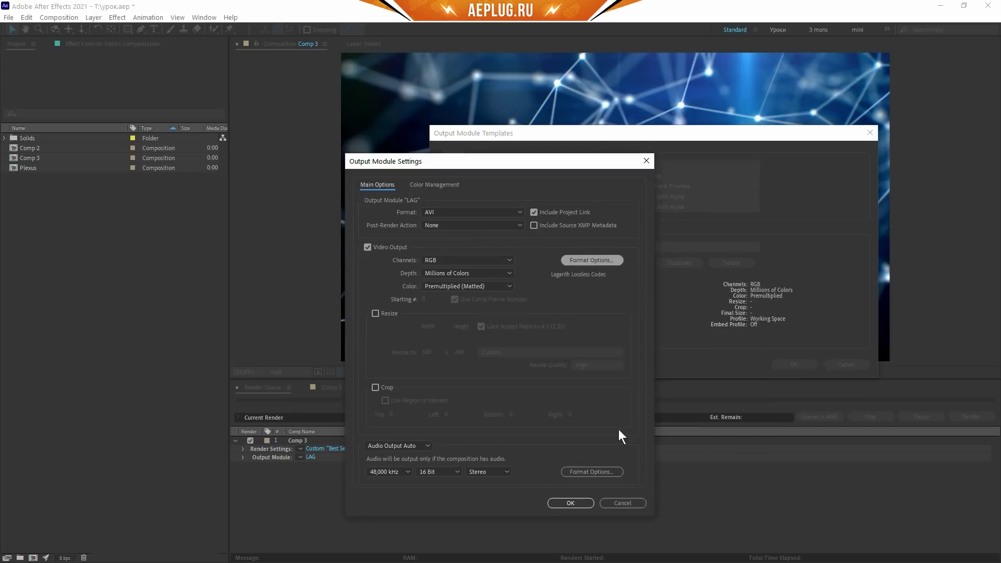
pyautogui.click(621, 496)
pyautogui.click(850, 364)
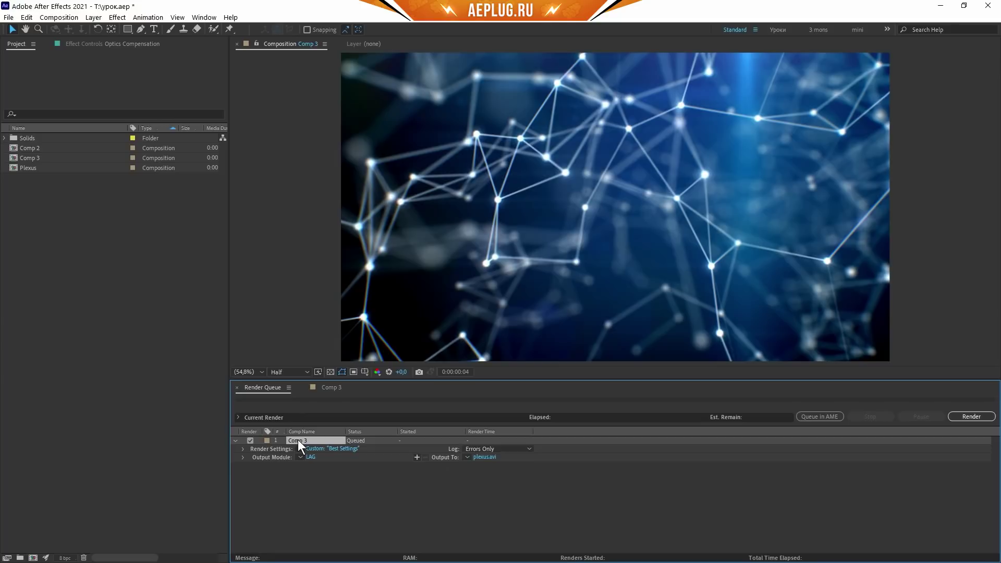
# Change Comp 3's output module format to Voukoder after briefly trying QuickTime.
pyautogui.click(312, 459)
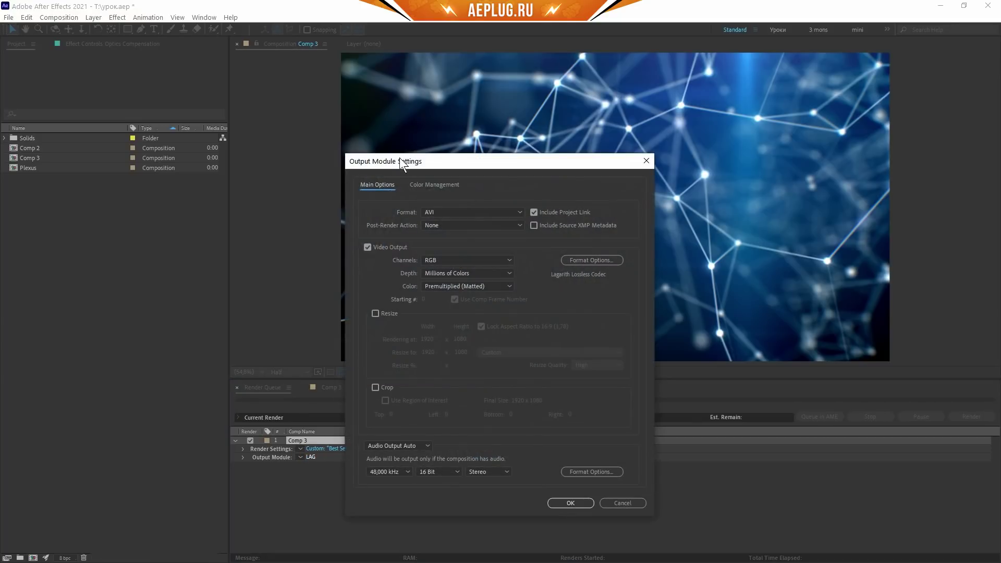
pyautogui.click(461, 211)
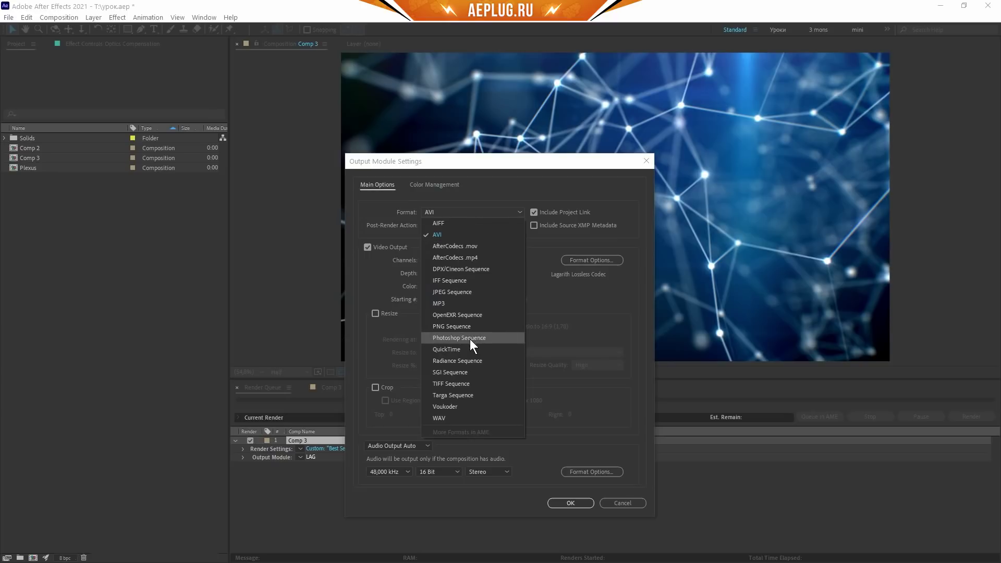
pyautogui.click(453, 349)
pyautogui.click(470, 211)
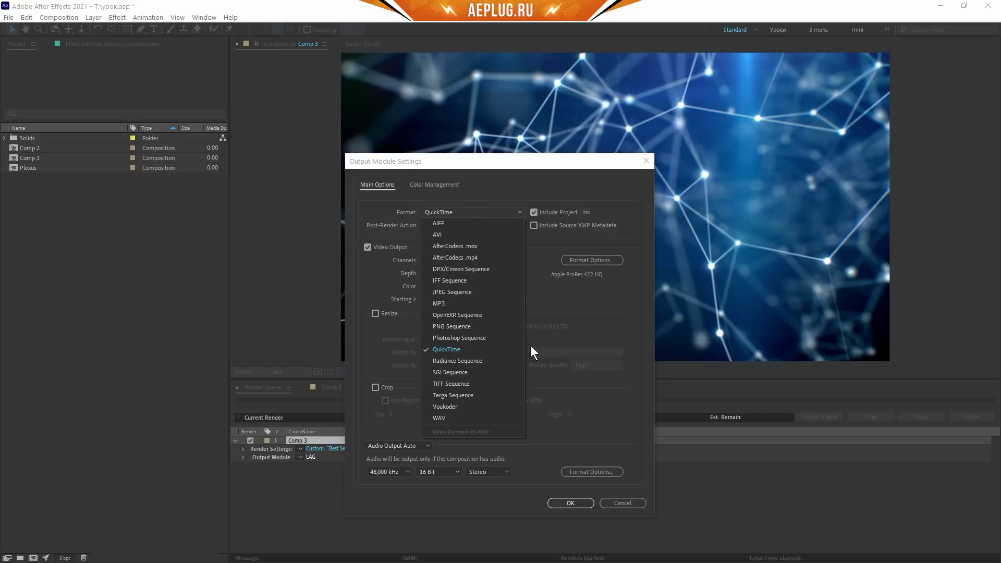
pyautogui.click(464, 406)
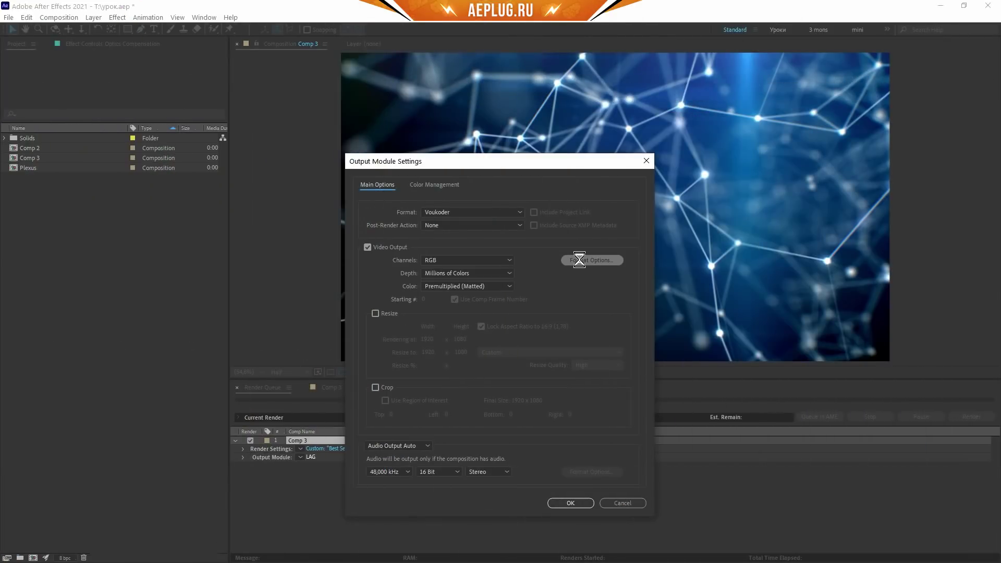
# Browse Voukoder's codec list in Format Options and cancel it without changes.
pyautogui.click(529, 219)
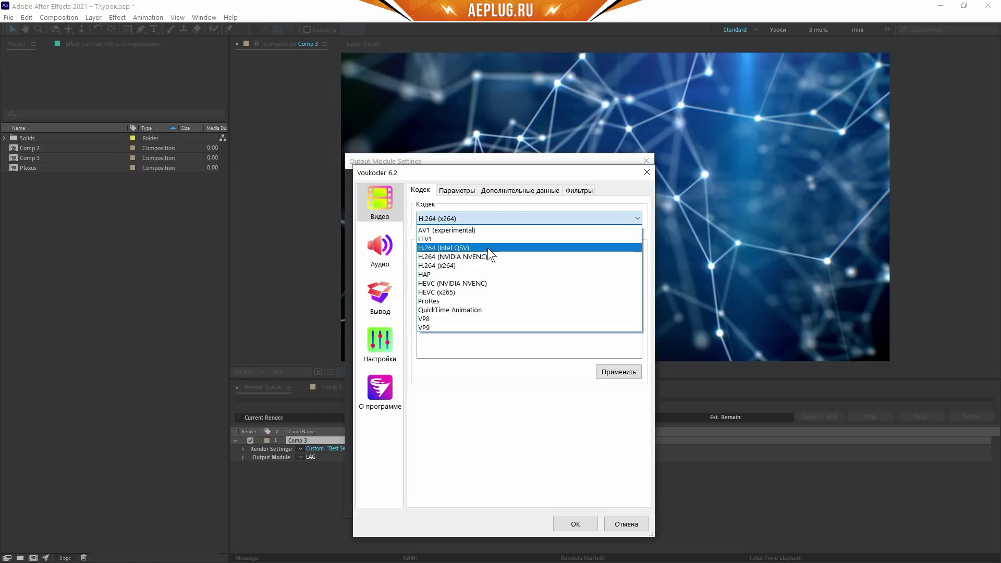
pyautogui.click(635, 524)
pyautogui.click(633, 524)
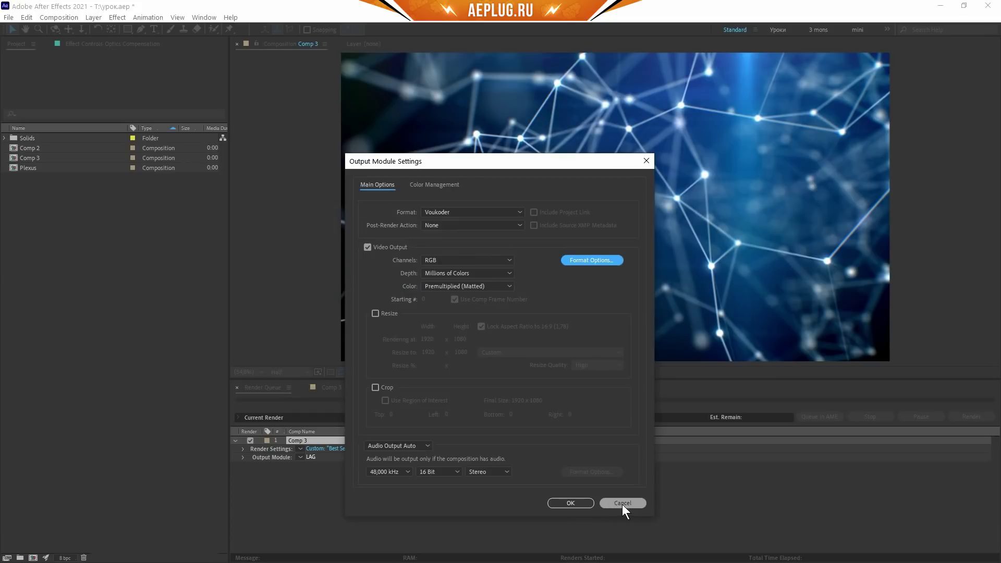
pyautogui.click(461, 213)
# Set the format back to AVI, circle Format Options on screen, and view the video codec list.
pyautogui.click(445, 235)
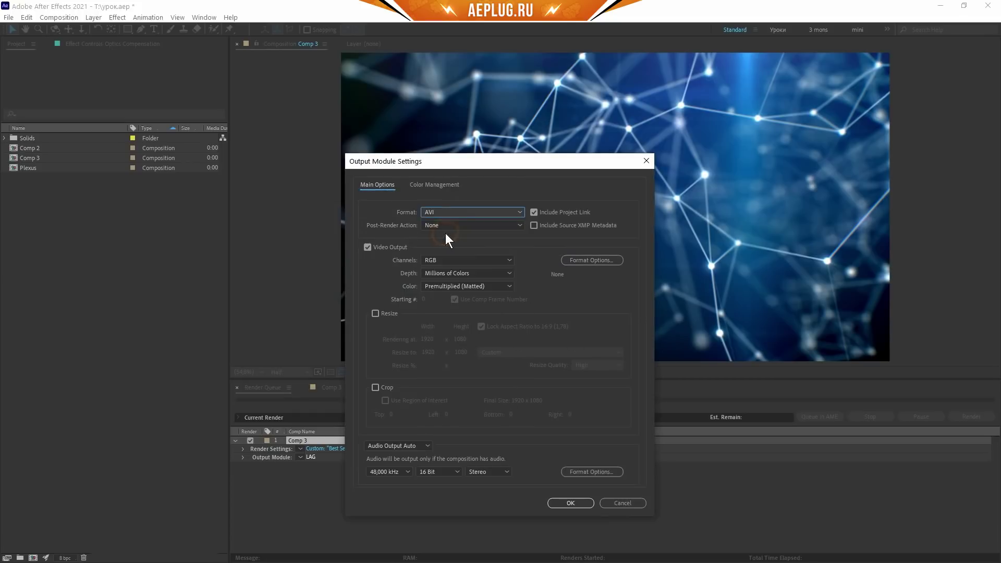
pyautogui.hotkey('ctrl', 'shift', '1')
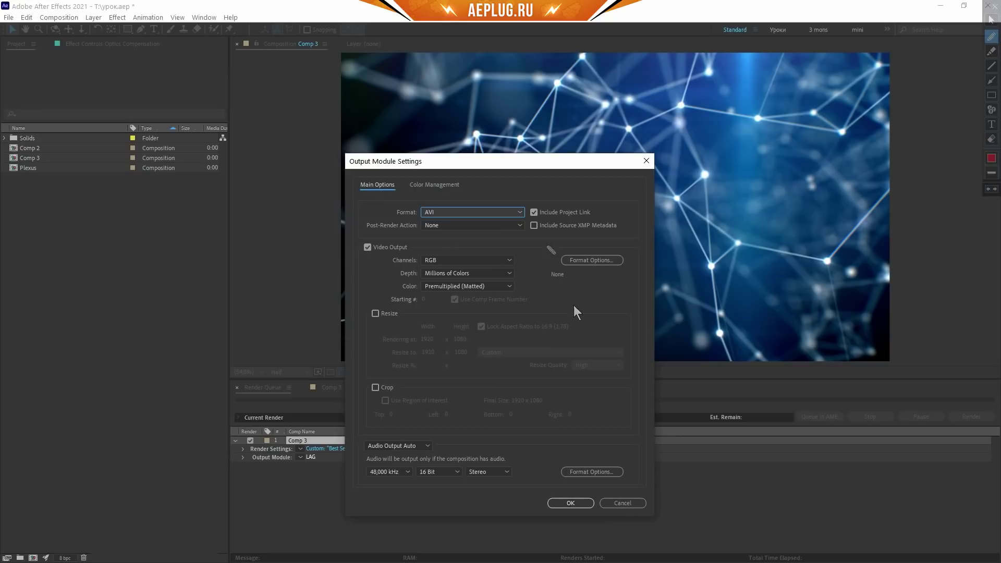
pyautogui.moveTo(546, 241); pyautogui.dragTo(655, 332)
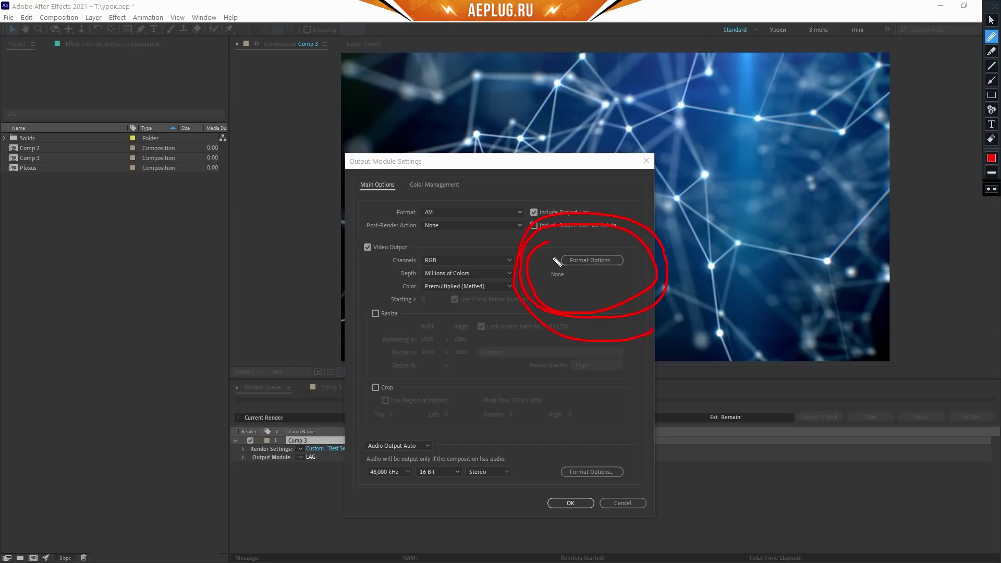
pyautogui.hotkey('ctrl', 'shift', '1')
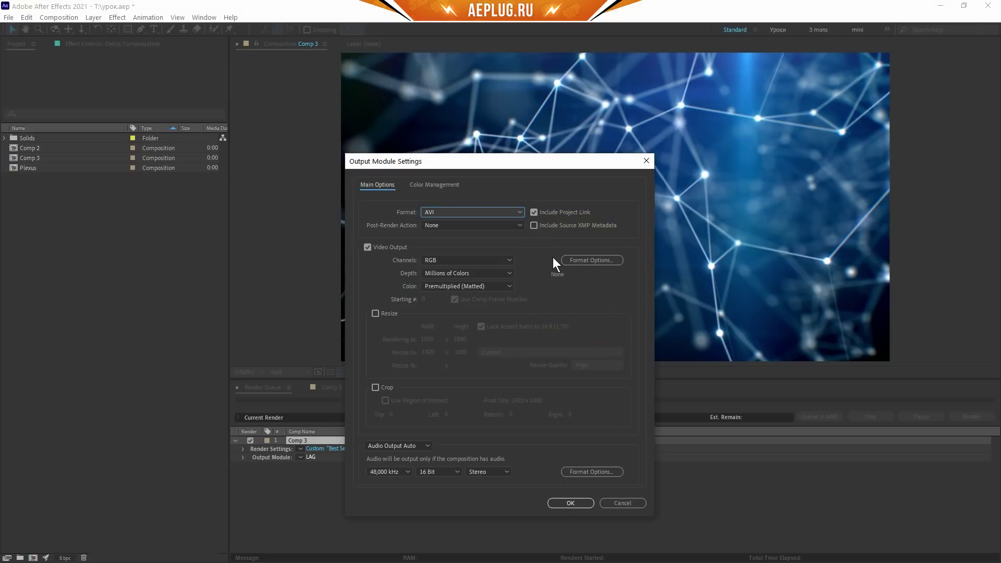
pyautogui.click(571, 261)
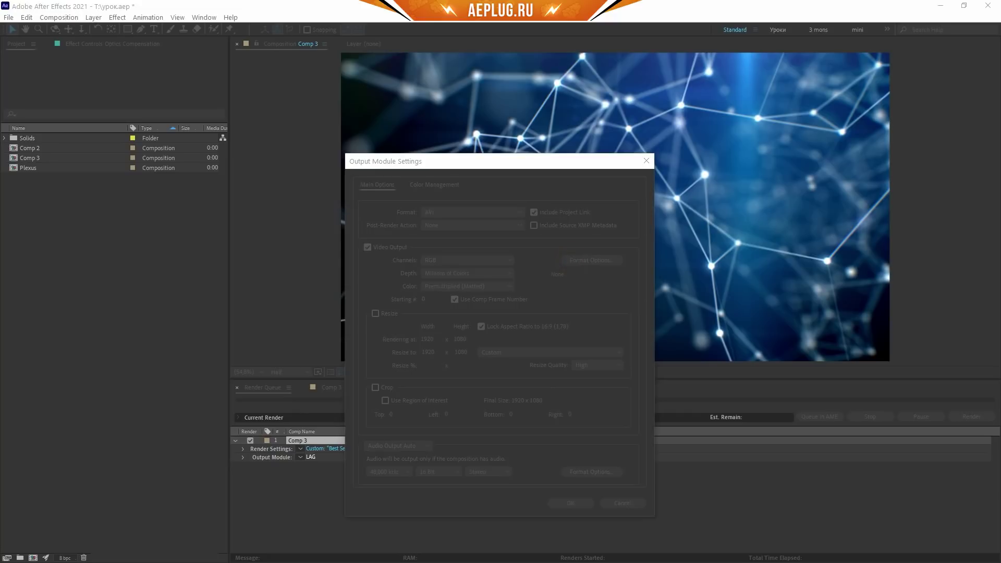
pyautogui.click(803, 120)
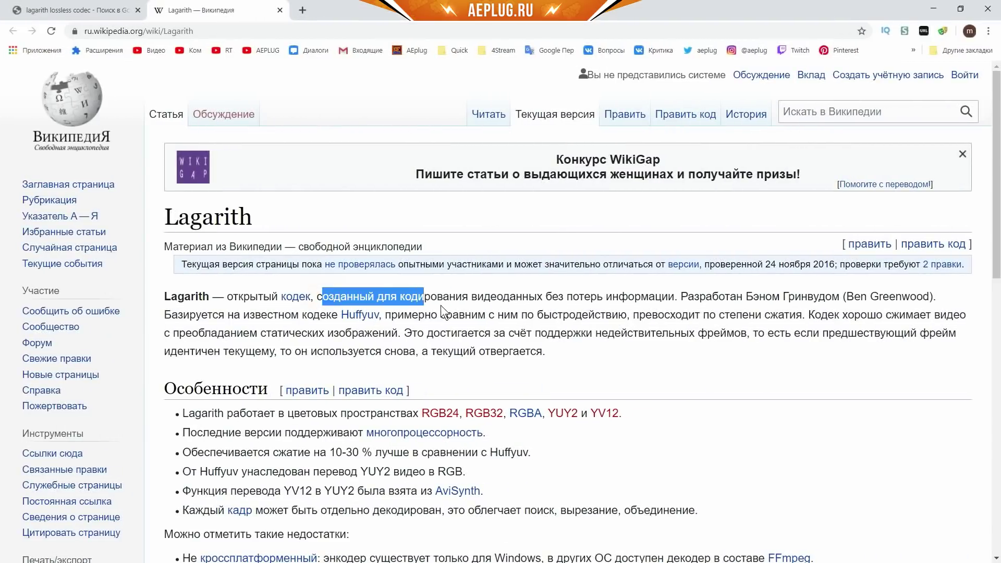
# Highlight the Lagarith article's clause on lossless video encoding and return to the Google search tab.
pyautogui.moveTo(442, 312); pyautogui.dragTo(681, 298)
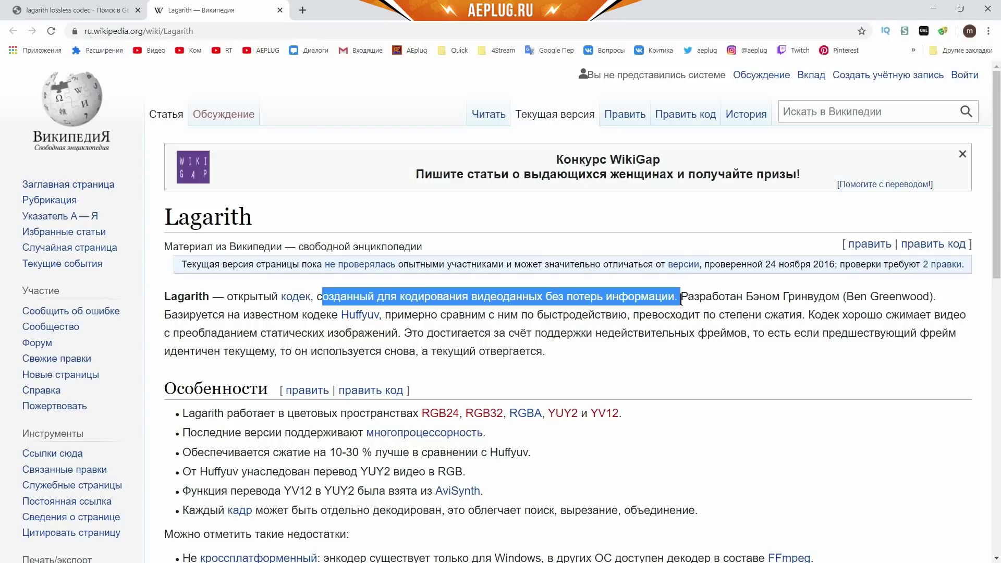
pyautogui.hotkey('ctrl', 'shift', 'Tab')
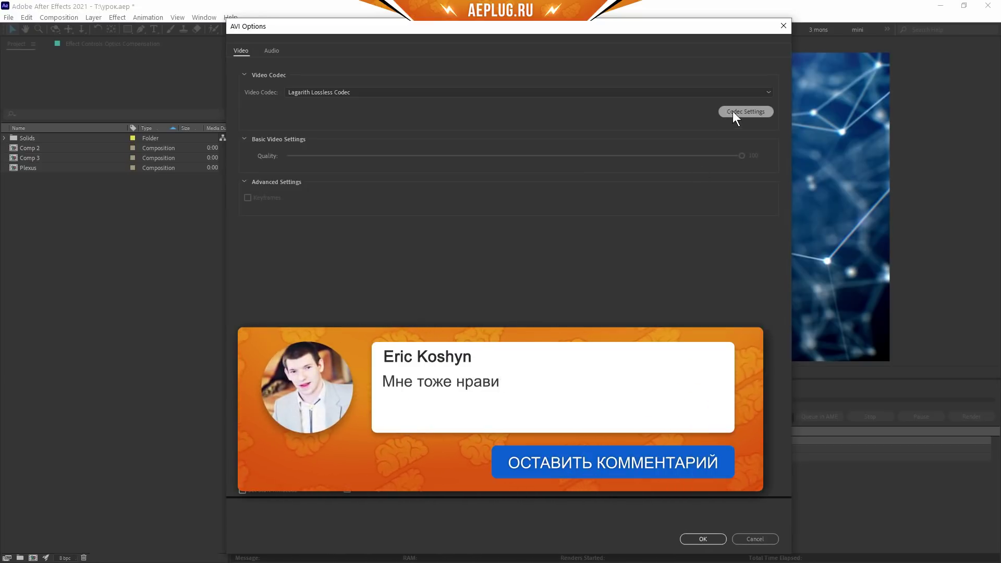
# Accept the Lagarith Lossless Codec settings as the AVI video codec.
pyautogui.click(733, 111)
pyautogui.moveTo(341, 44); pyautogui.dragTo(409, 100)
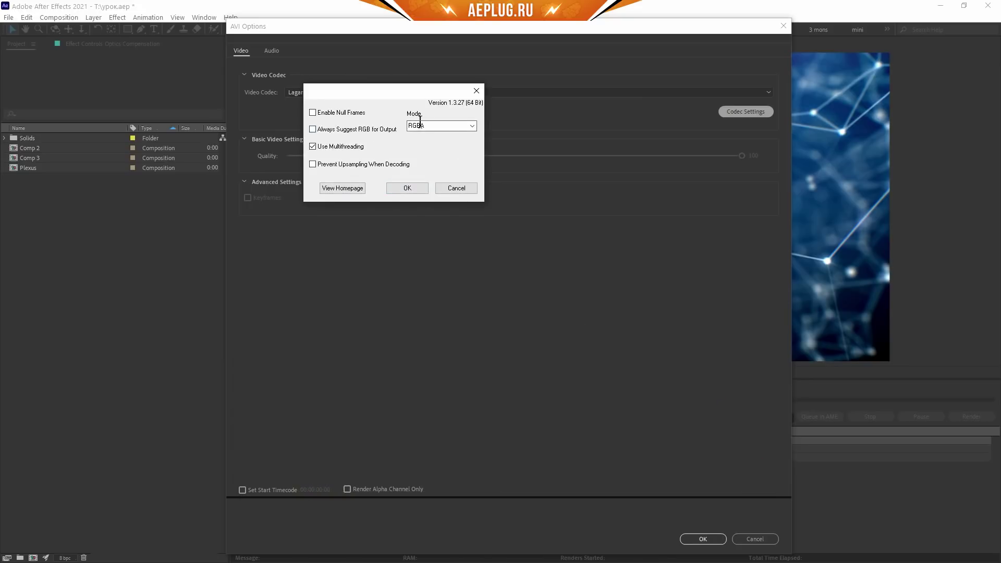
pyautogui.click(407, 188)
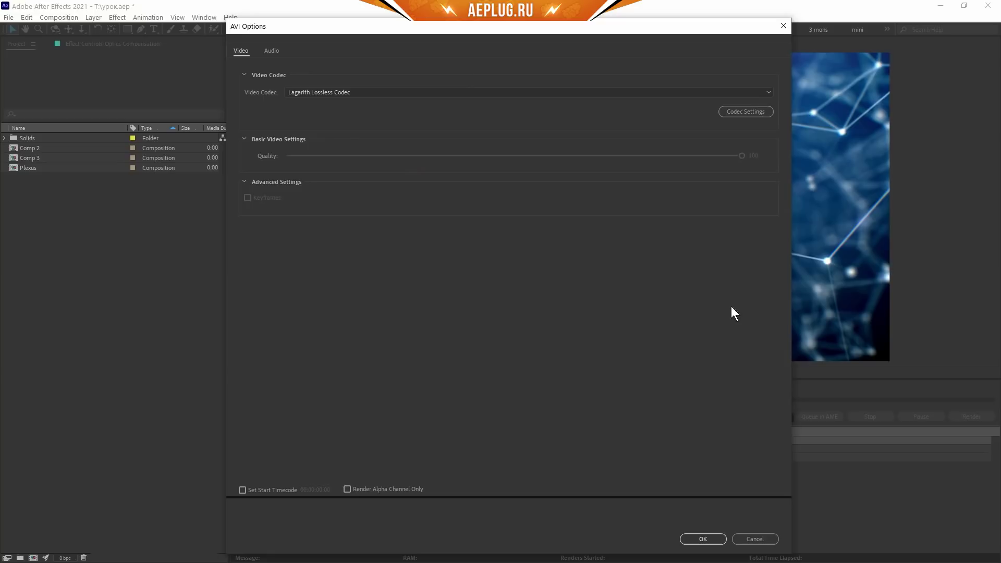
pyautogui.click(701, 539)
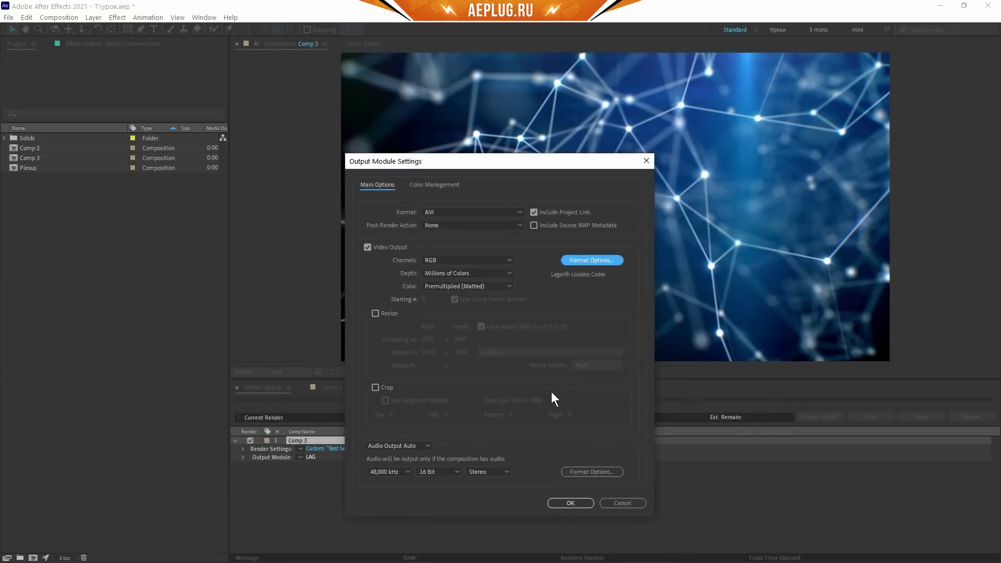
# Switch the format to QuickTime and view its ProRes video codec list.
pyautogui.click(516, 212)
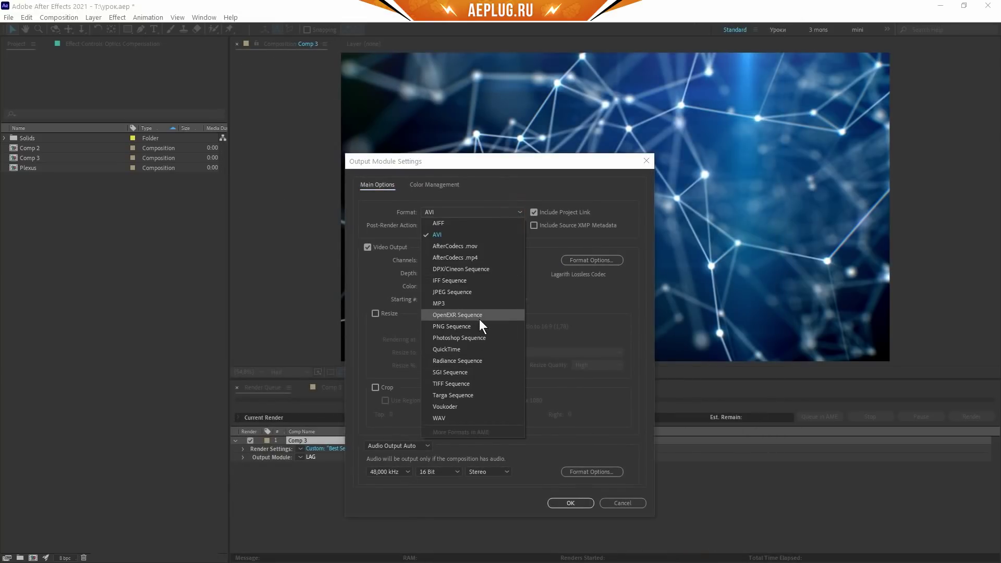
pyautogui.click(453, 349)
pyautogui.click(598, 259)
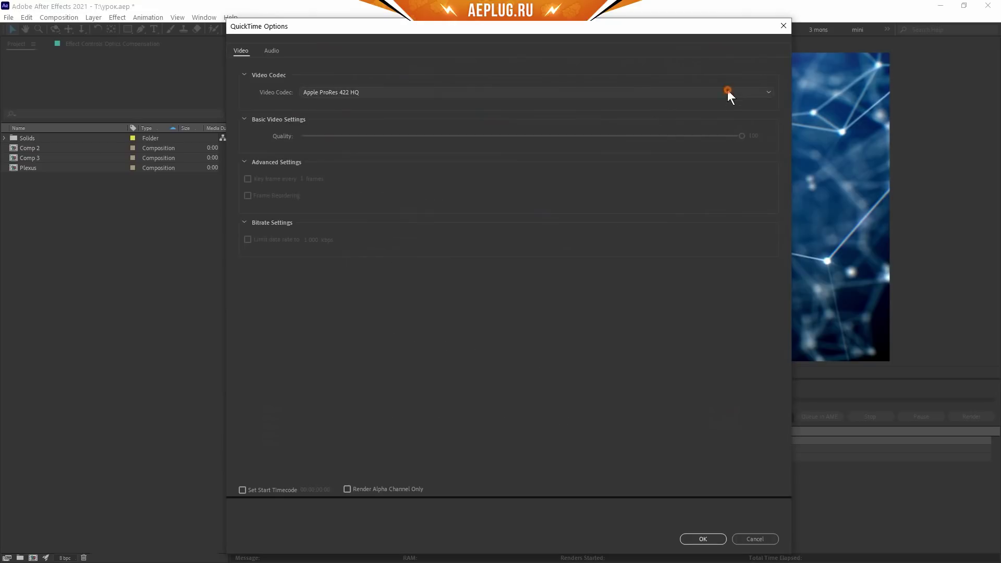
pyautogui.click(727, 91)
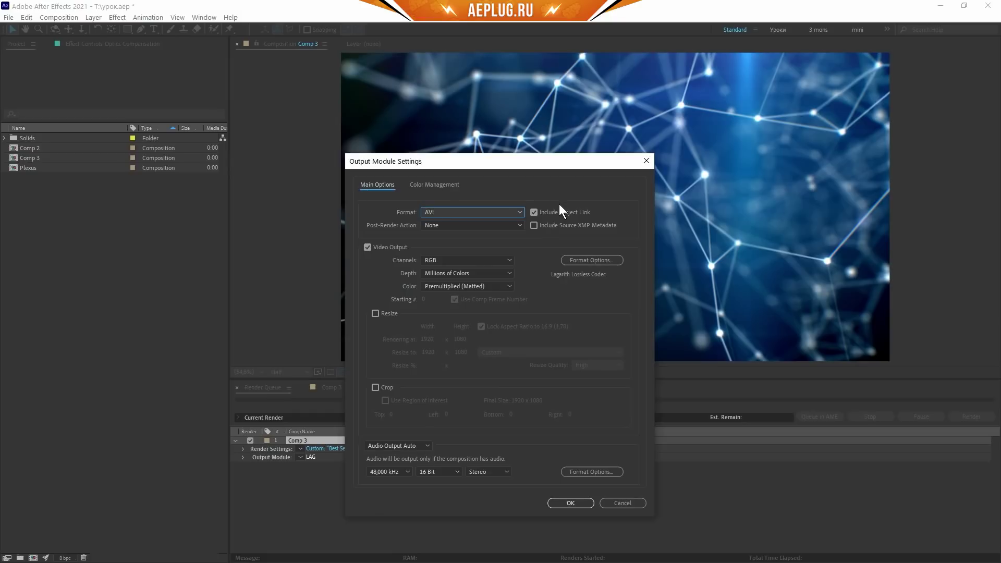
# Enable Include Source XMP Metadata, confirm, and reopen the Custom: AVI output module from the Render Queue.
pyautogui.click(554, 226)
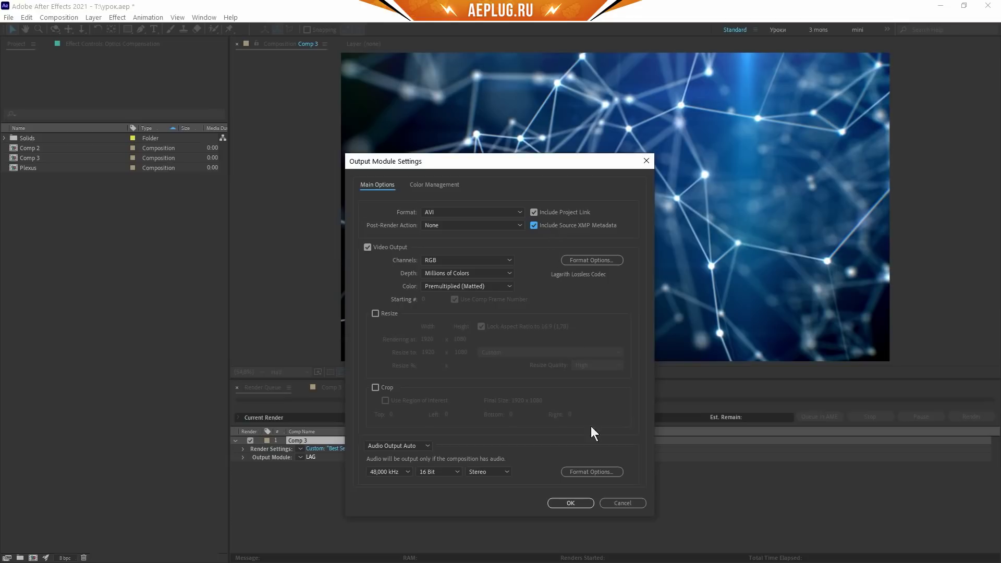
pyautogui.click(571, 502)
pyautogui.click(328, 388)
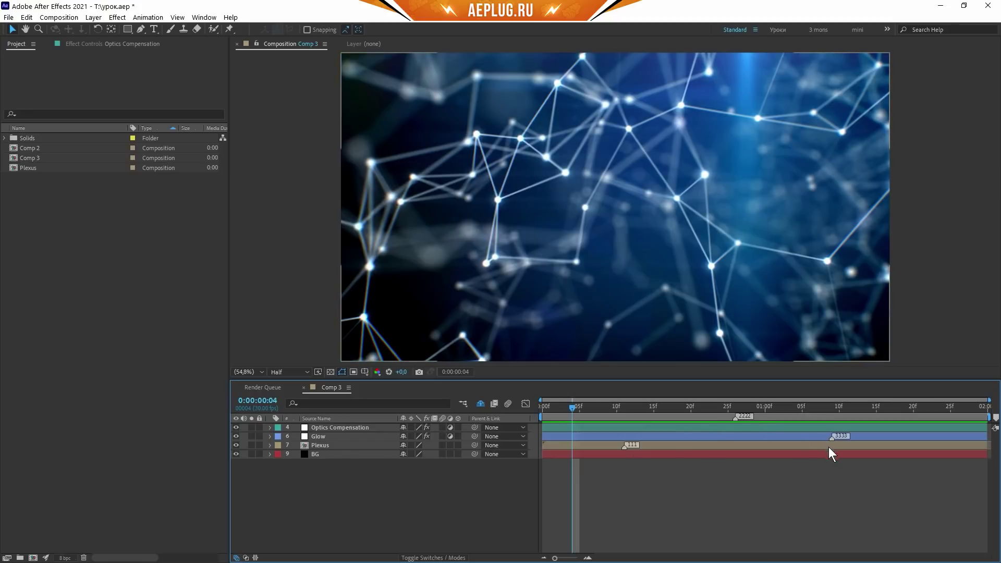
pyautogui.click(266, 388)
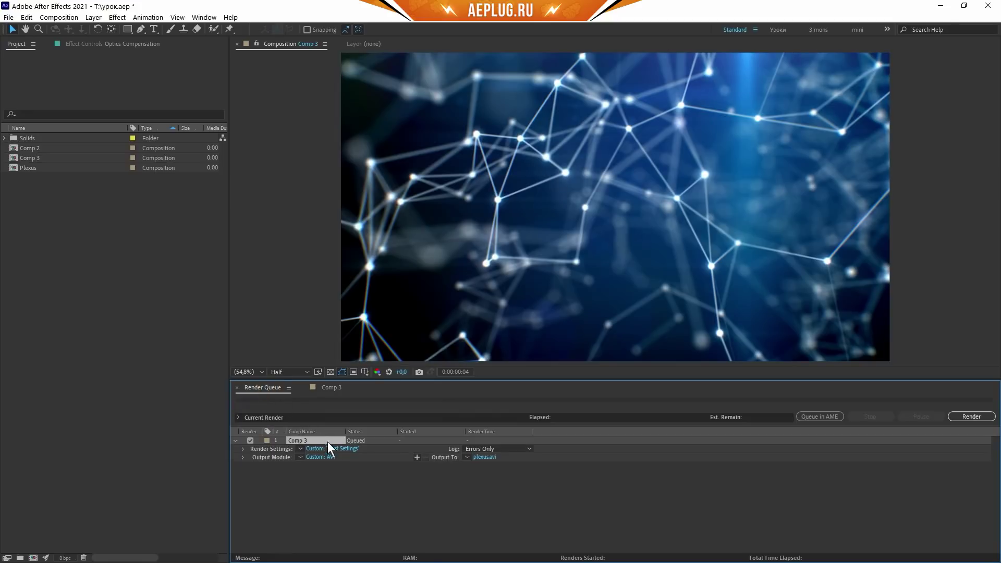
pyautogui.click(322, 457)
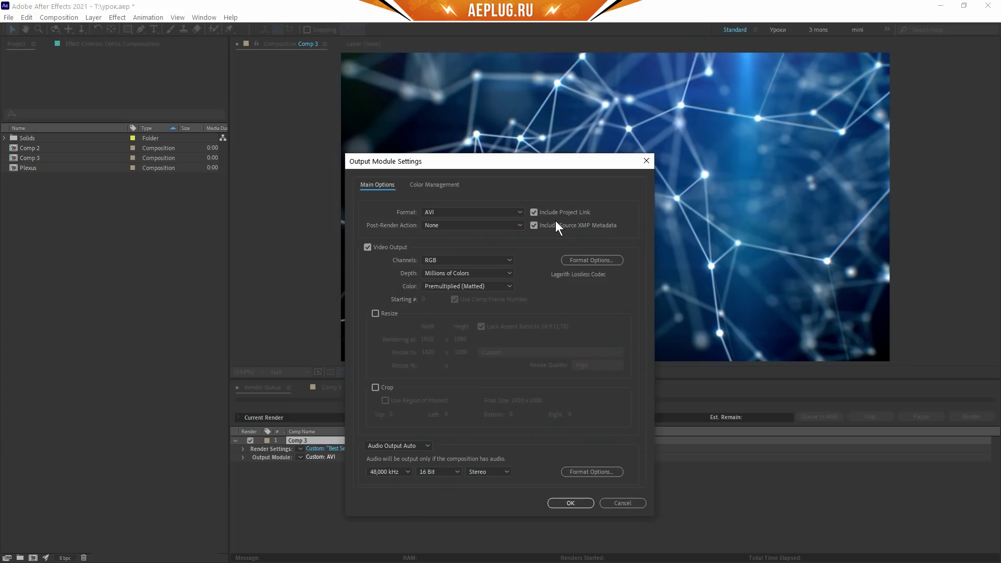
# Keep the AVI format and set the output channels to RGB + Alpha at Millions of Colors+.
pyautogui.click(517, 227)
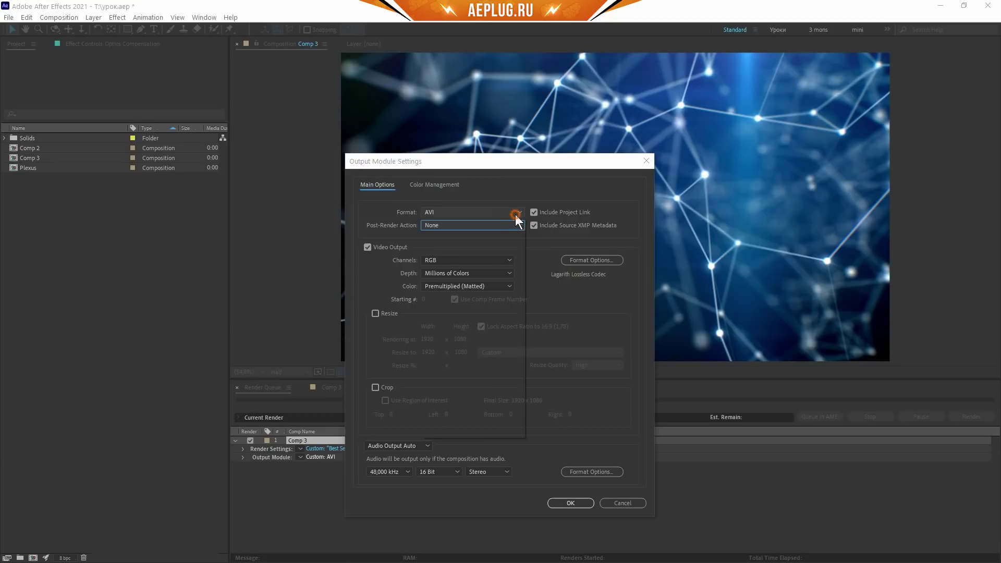
pyautogui.click(515, 213)
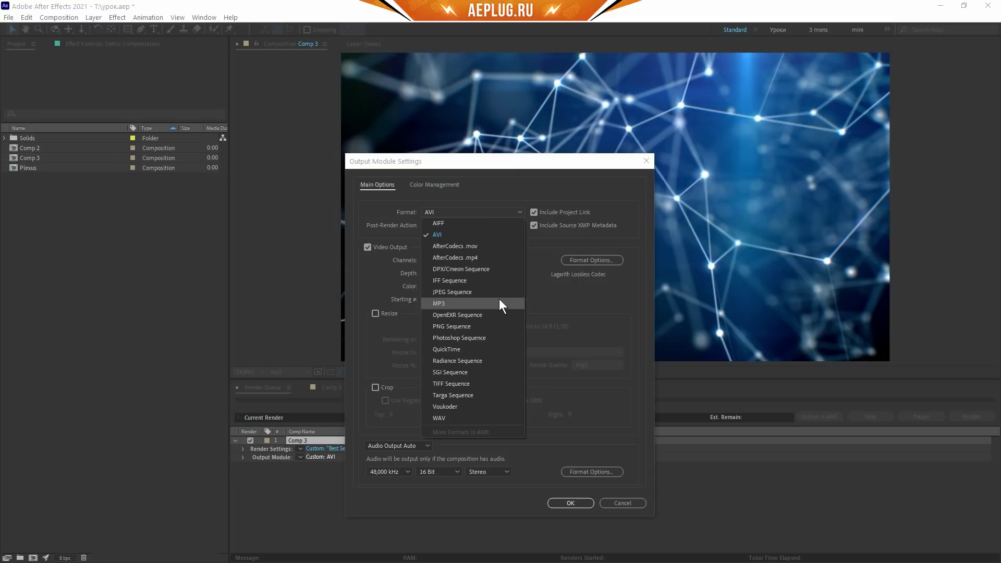
pyautogui.click(500, 259)
pyautogui.click(455, 294)
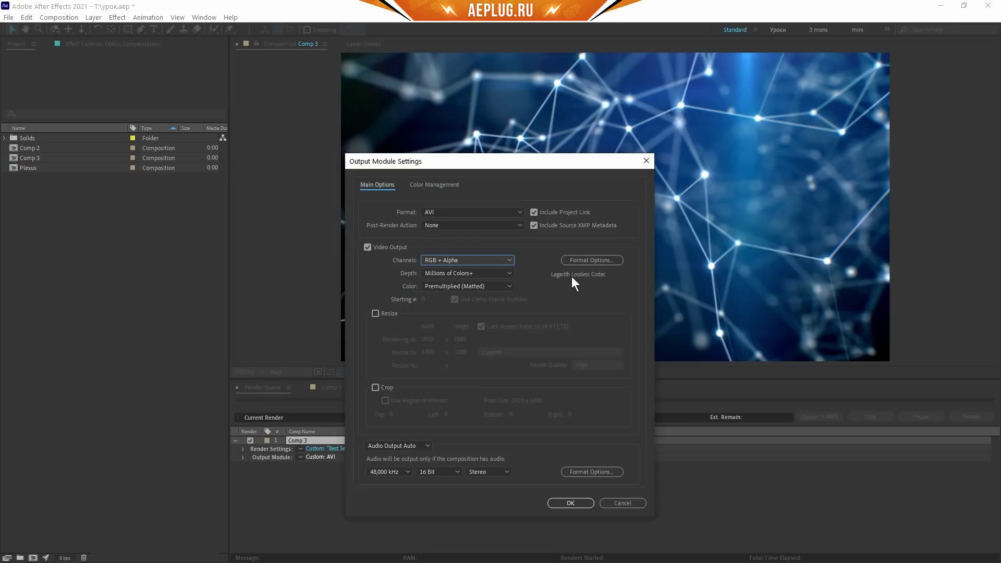
pyautogui.click(583, 260)
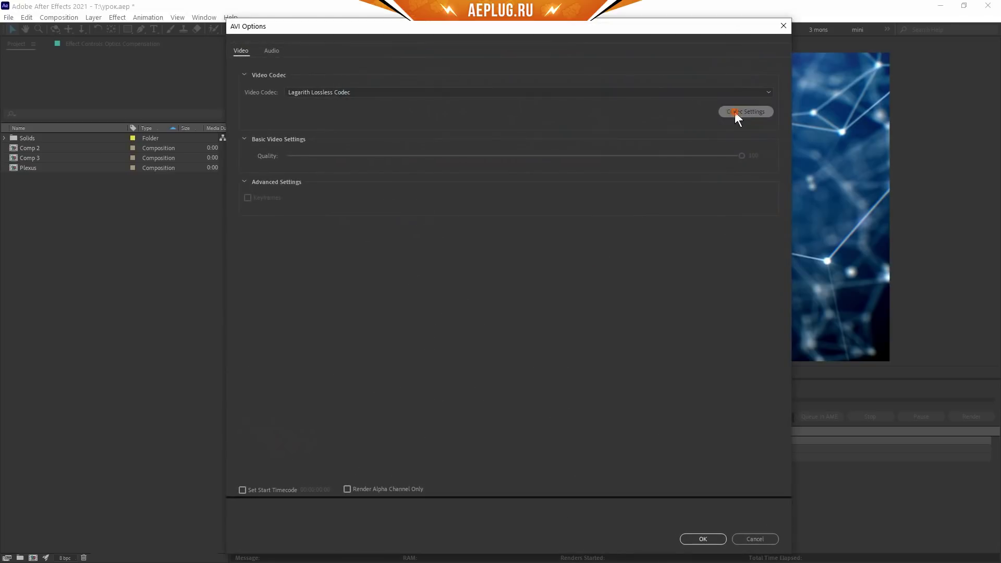
pyautogui.click(738, 112)
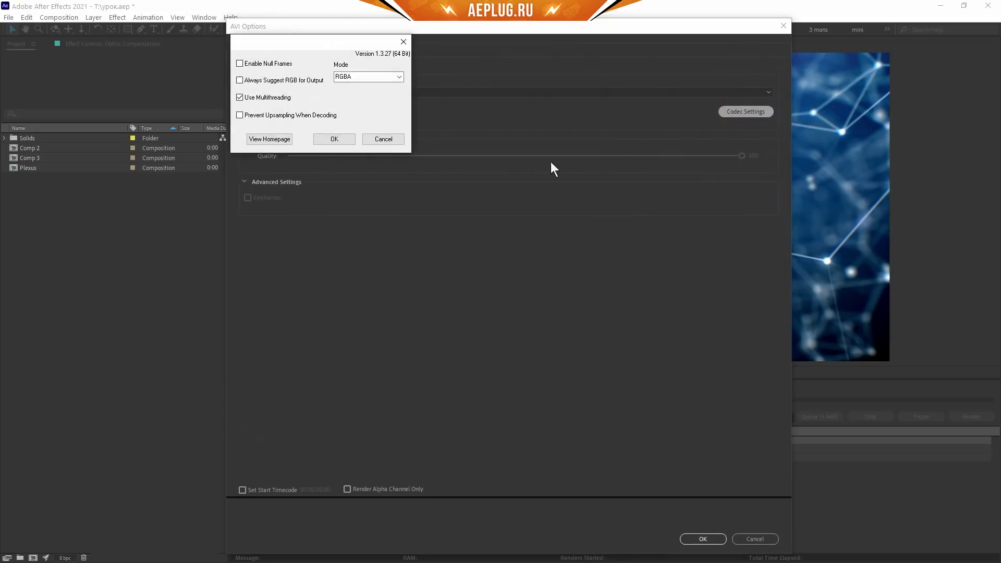
pyautogui.click(399, 77)
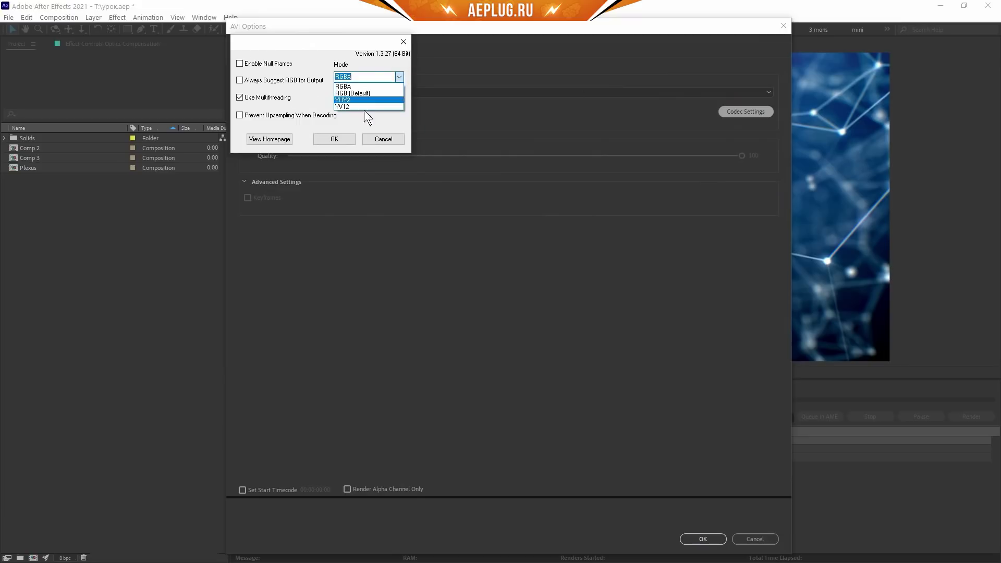
pyautogui.click(365, 112)
pyautogui.click(386, 139)
pyautogui.click(754, 540)
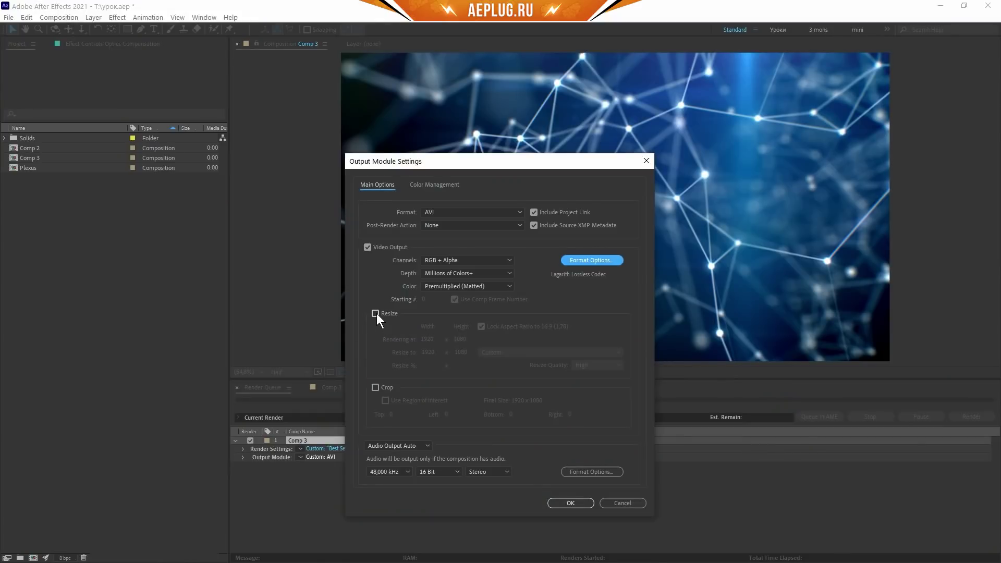
# Enter a 1614 resize width, then leave Resize and Crop off so output stays 1920×1080.
pyautogui.click(375, 313)
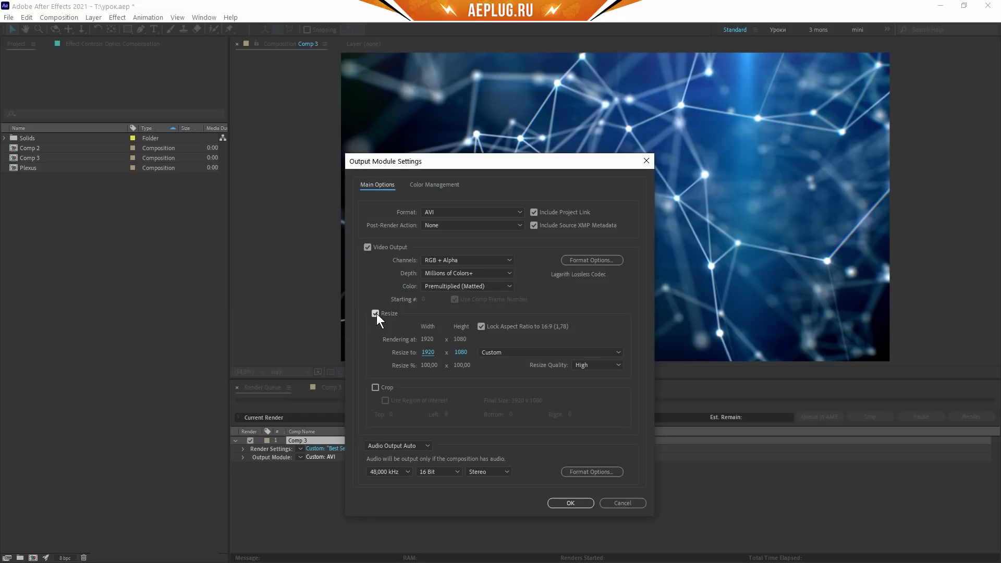
pyautogui.click(427, 353)
pyautogui.write('1770')
pyautogui.press('Tab')
pyautogui.write('1614')
pyautogui.press('Tab')
pyautogui.click(376, 315)
pyautogui.click(375, 387)
pyautogui.click(376, 387)
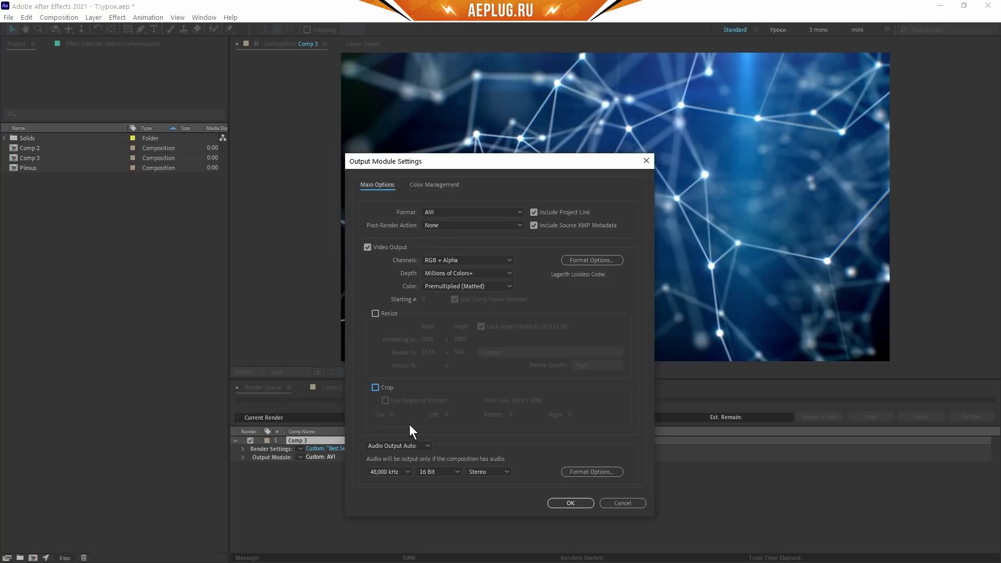
# Keep audio output on Auto and interleave at None, cancelling the AVI options unchanged.
pyautogui.click(430, 444)
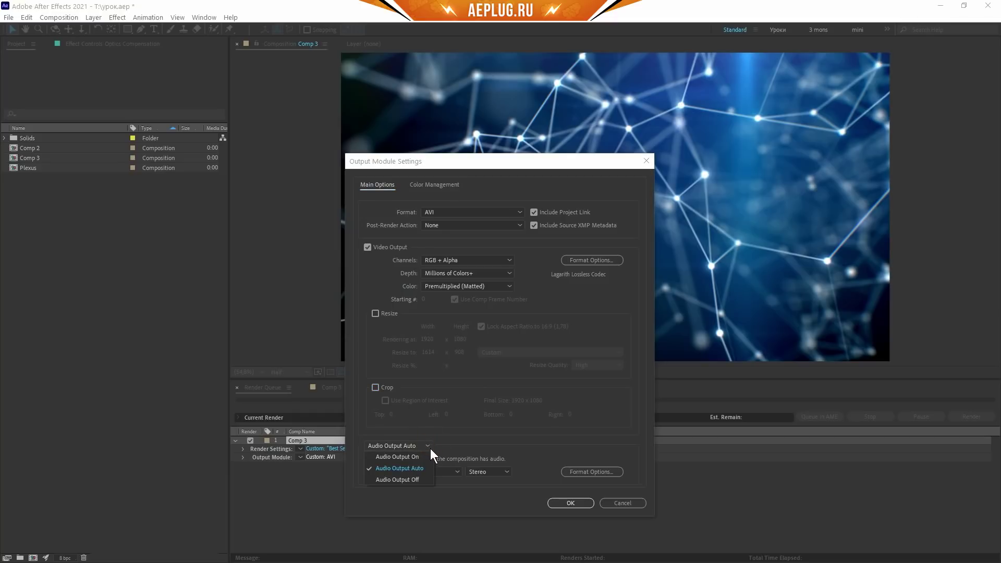
pyautogui.click(447, 492)
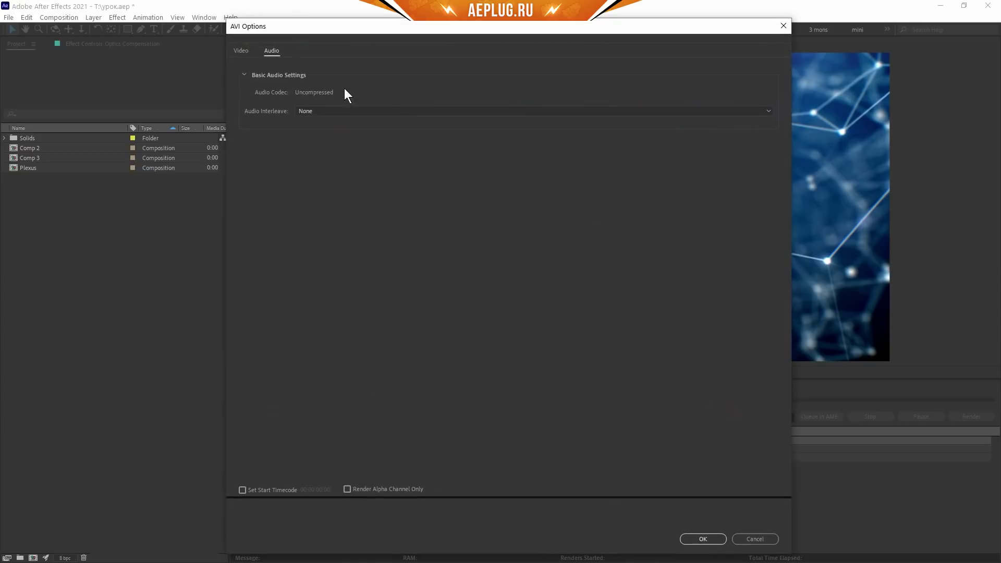
pyautogui.click(343, 109)
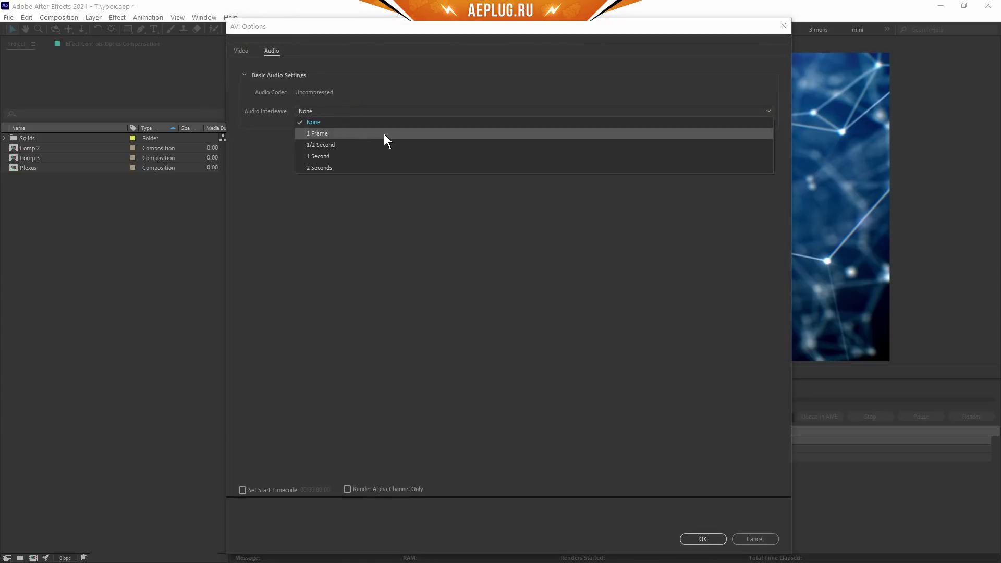
pyautogui.click(379, 234)
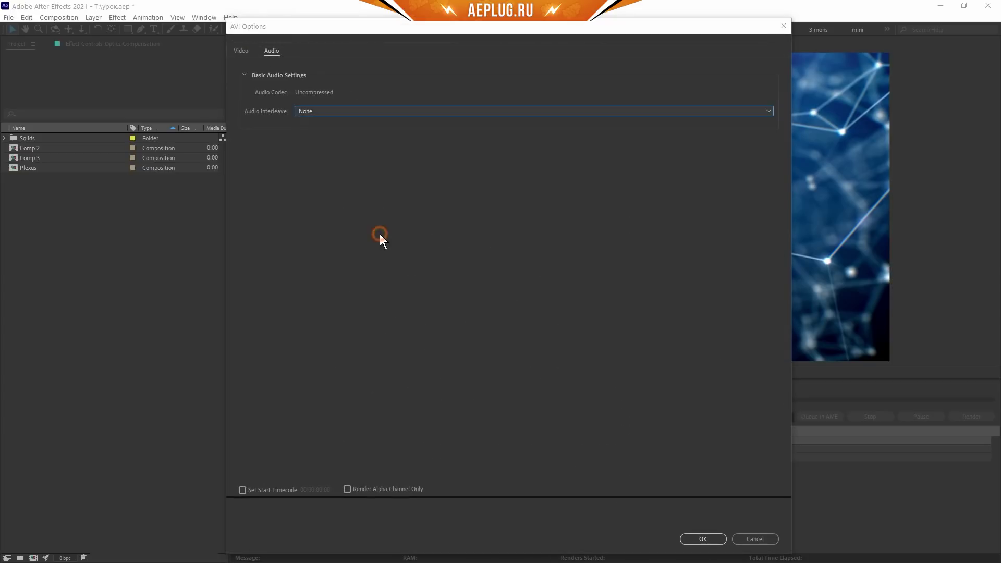
pyautogui.click(765, 540)
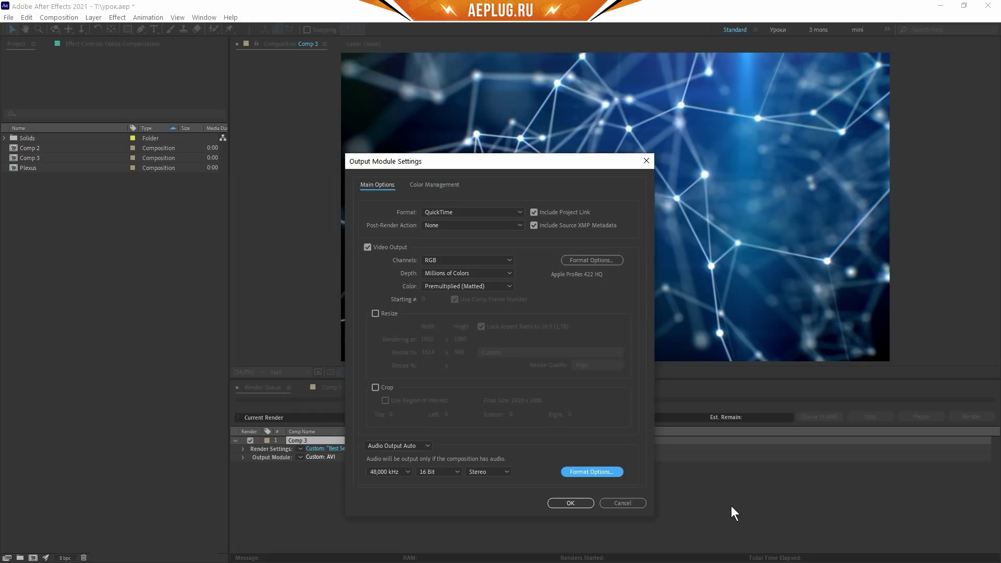
# Try the WAV format and Color Management tab, then confirm the AVI output module for plexus.avi.
pyautogui.click(477, 212)
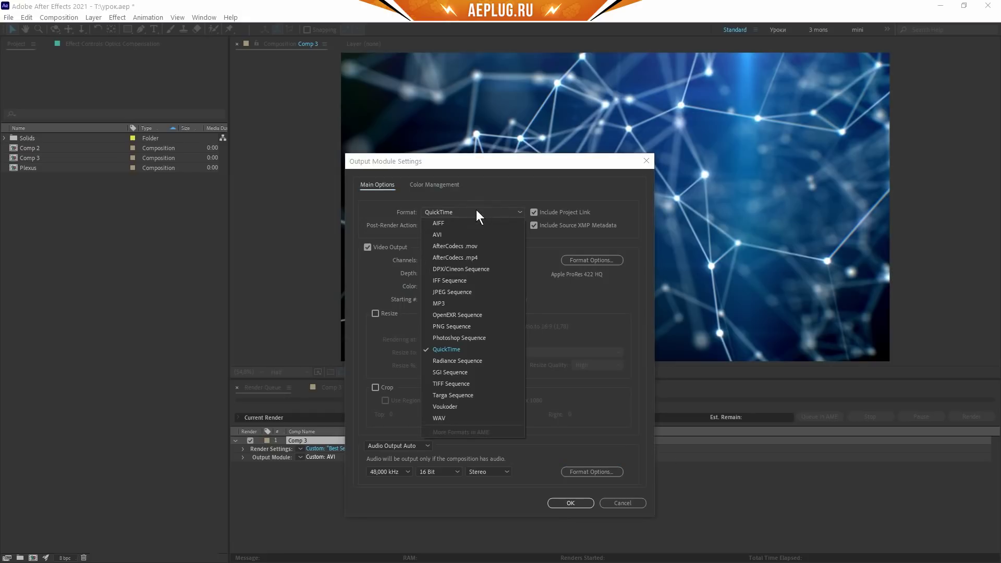
pyautogui.click(492, 418)
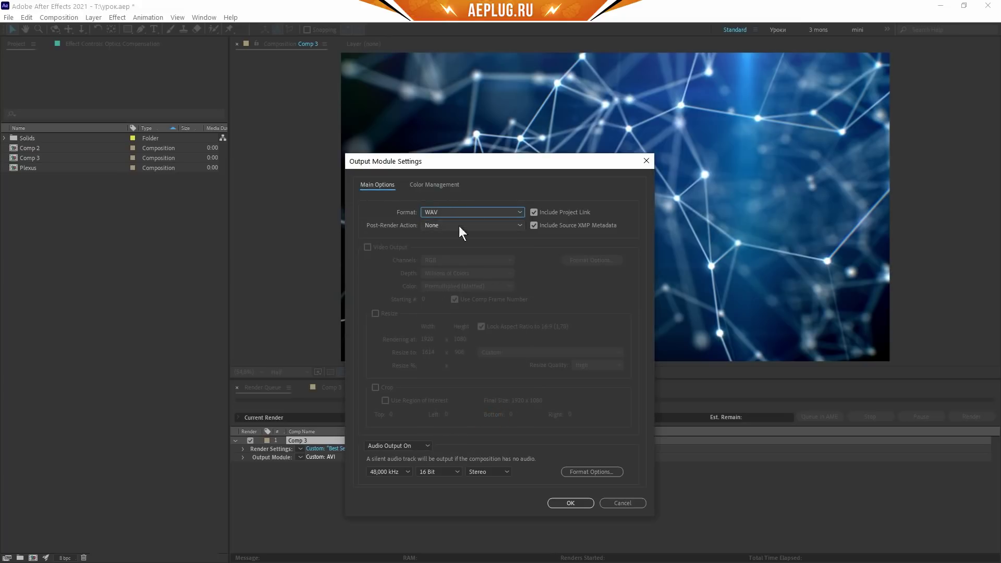
pyautogui.hotkey('ctrl', 'Tab')
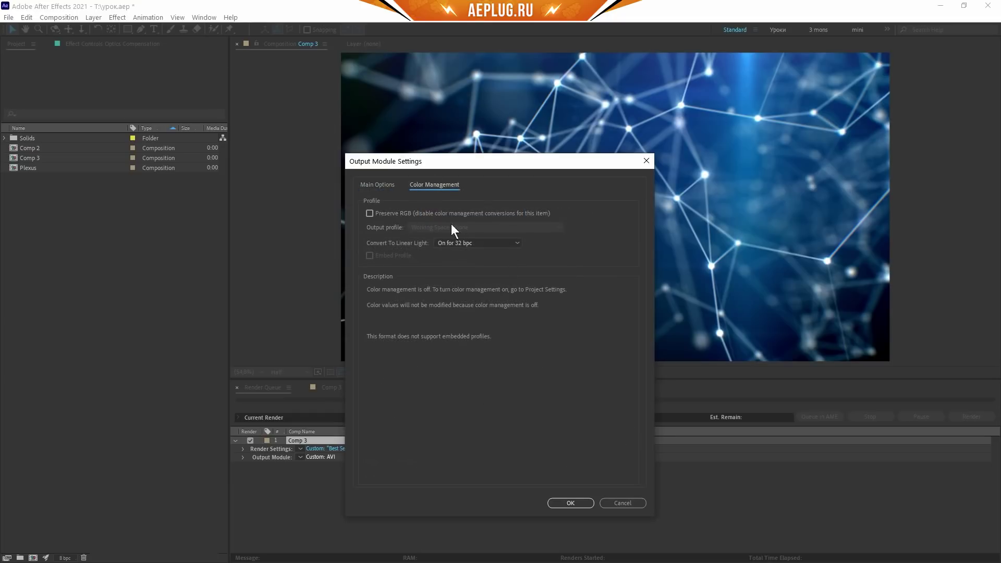
pyautogui.click(375, 186)
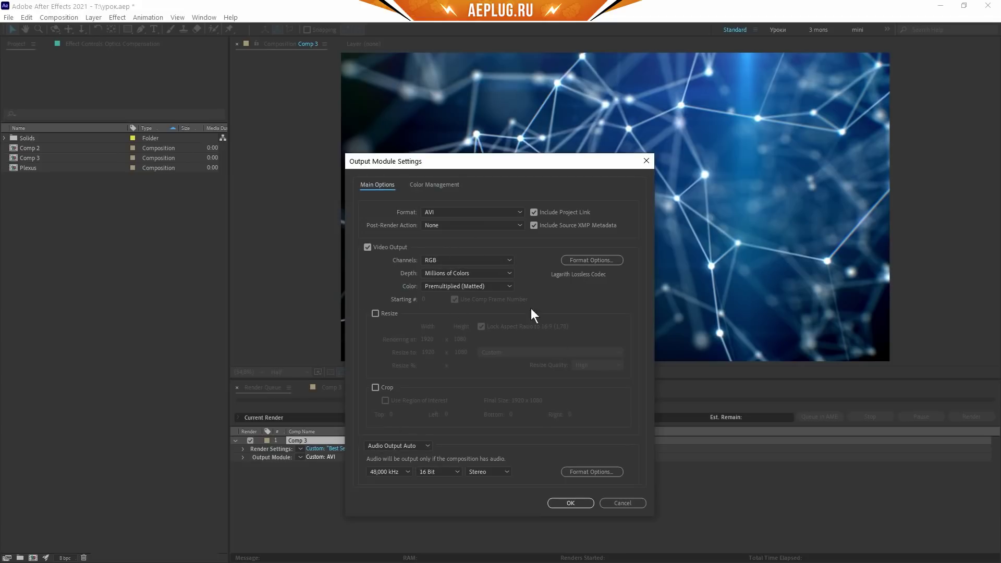
pyautogui.click(567, 500)
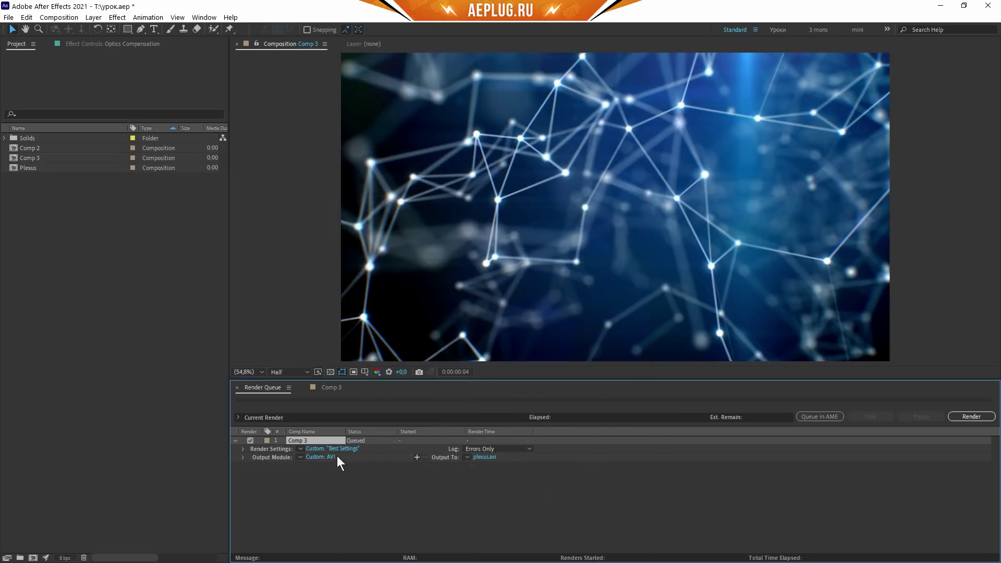
# Add Comp 3 to the Render Queue a second time.
pyautogui.click(332, 390)
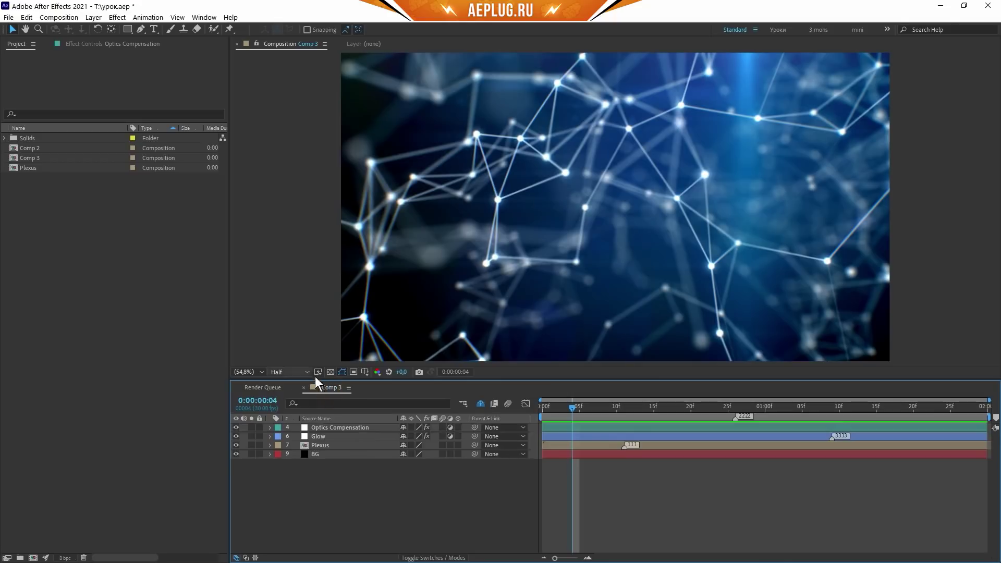
pyautogui.click(59, 17)
pyautogui.click(96, 105)
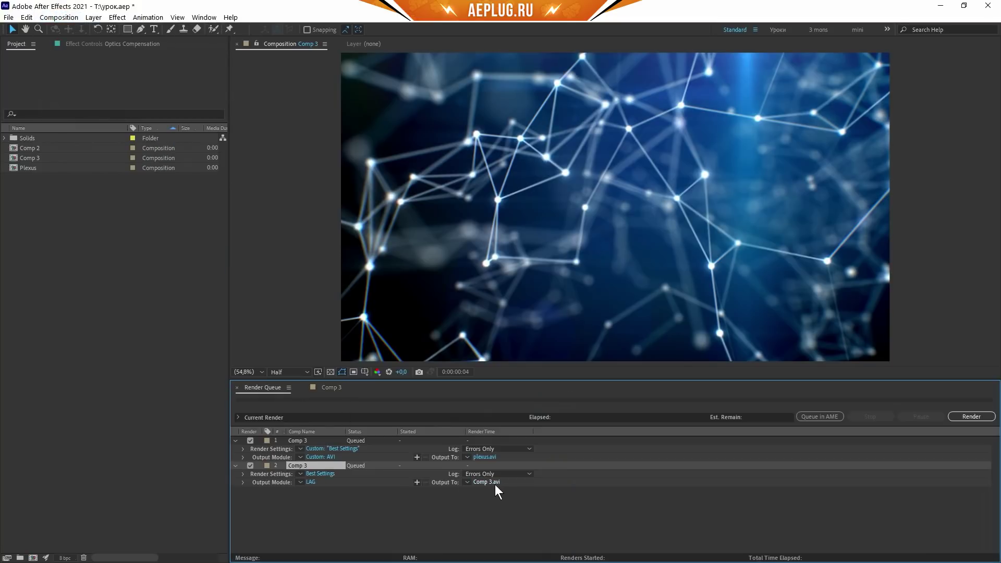
# Set render item 2 to QuickTime with the DV25 NTSC codec, then delete that item.
pyautogui.click(308, 483)
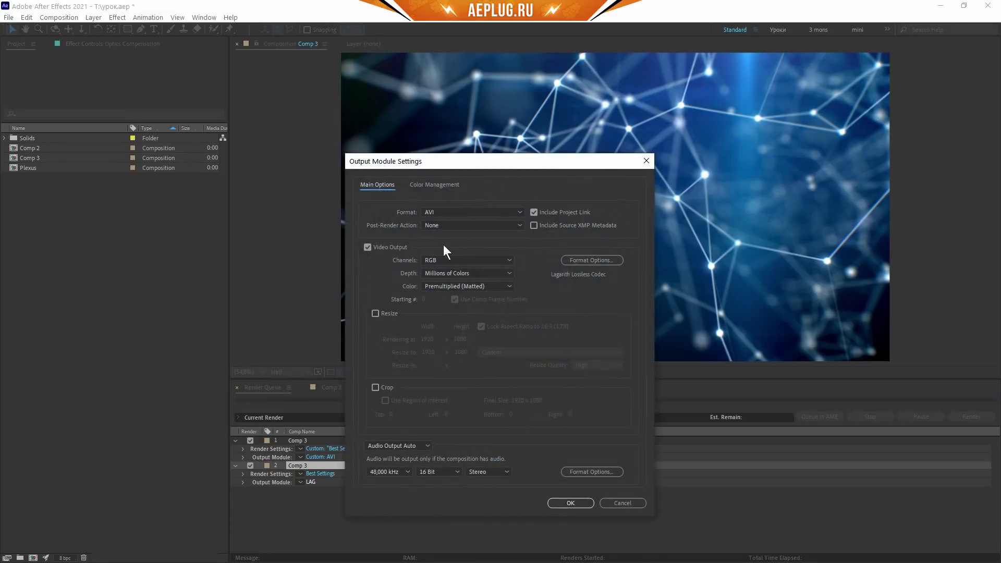
pyautogui.click(464, 212)
pyautogui.click(452, 349)
pyautogui.click(597, 258)
pyautogui.click(382, 91)
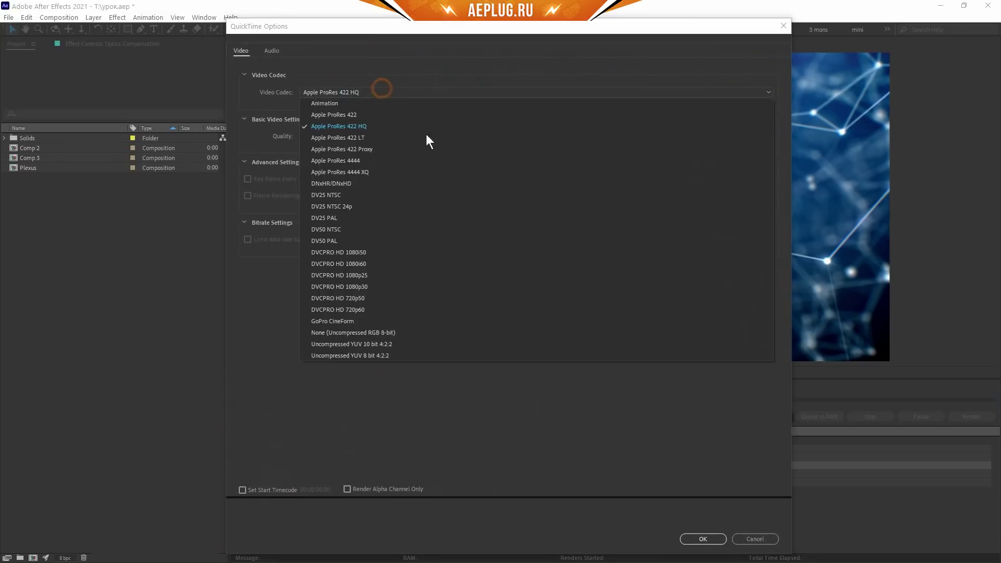
pyautogui.click(370, 200)
pyautogui.click(692, 538)
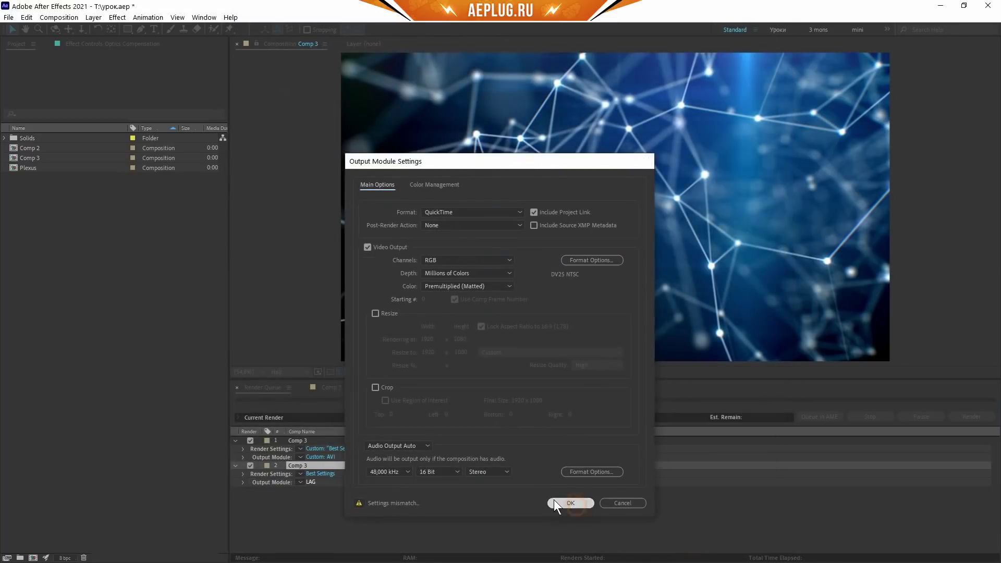
pyautogui.click(554, 501)
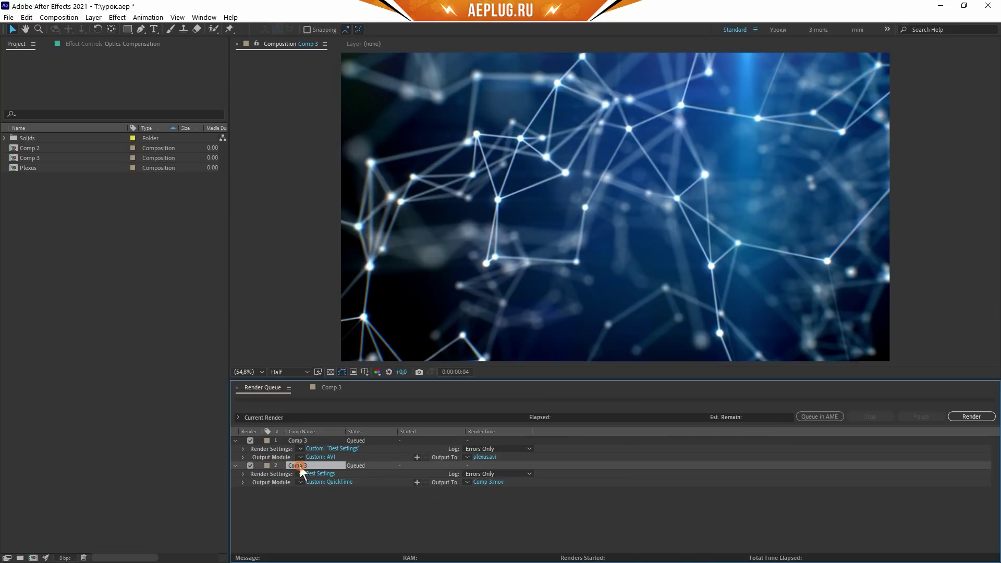
pyautogui.press('Delete')
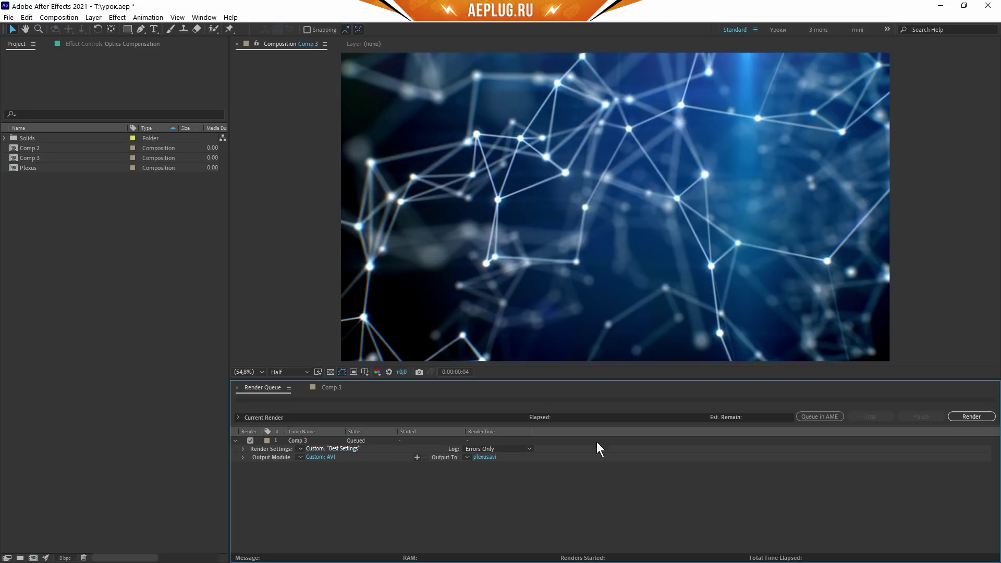
# Render Comp 3 to plexus.avi, watching progress until Done after 1 min 44 sec.
pyautogui.click(972, 417)
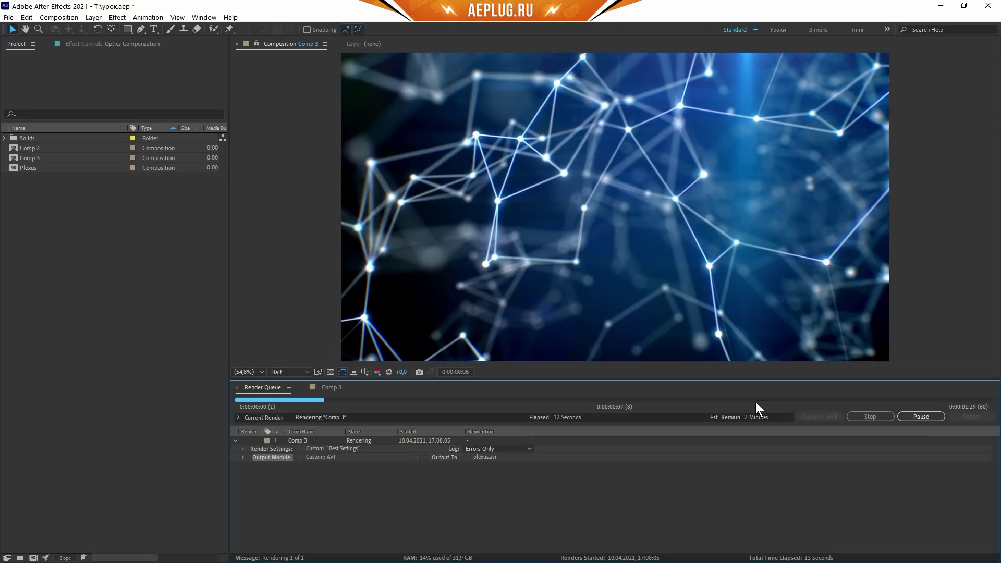
pyautogui.click(238, 417)
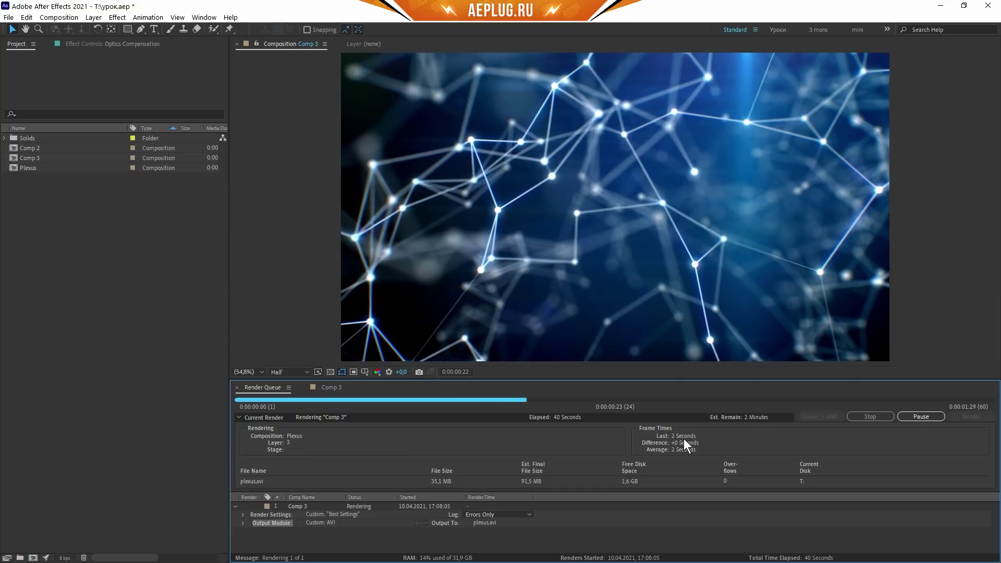
pyautogui.click(239, 418)
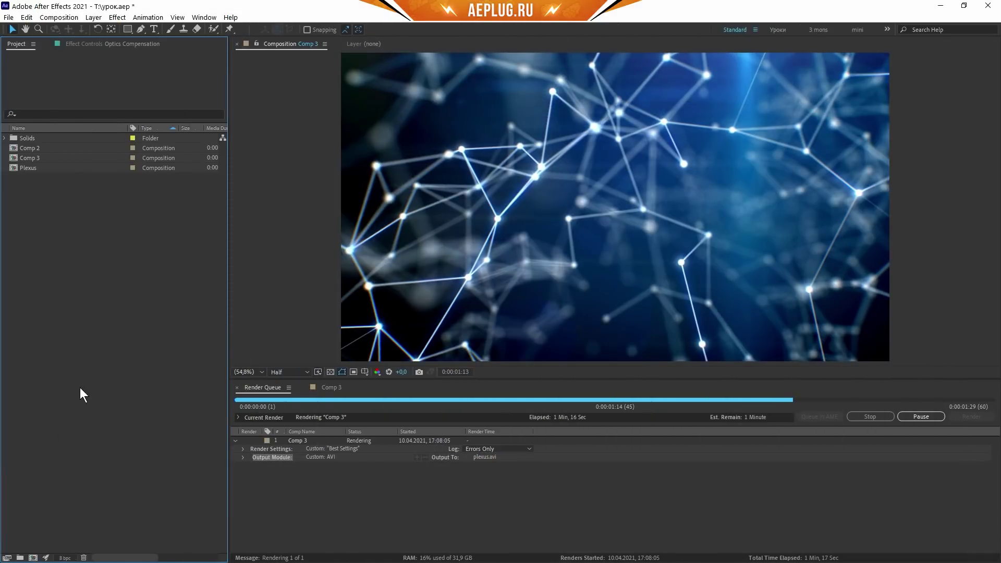
pyautogui.click(771, 515)
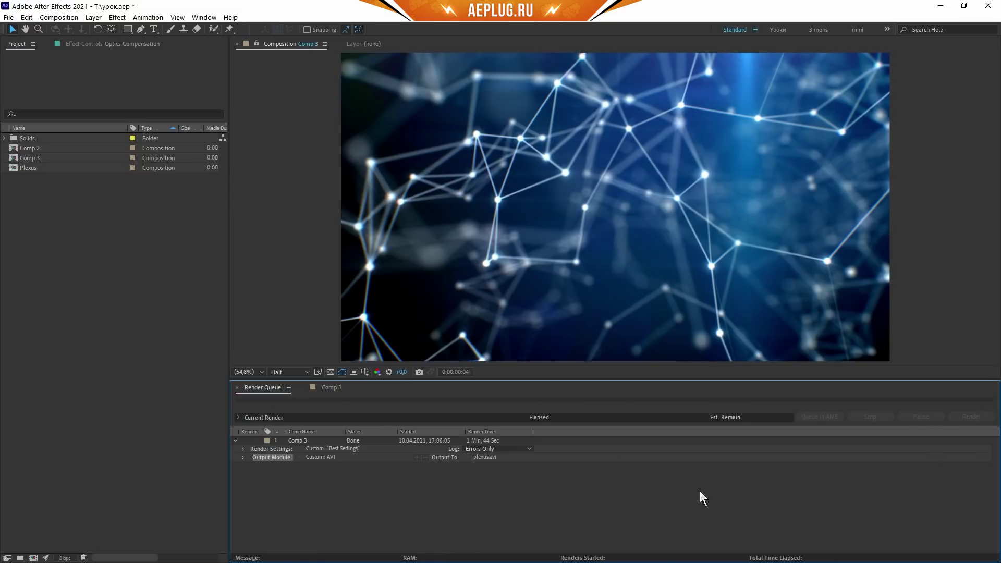
pyautogui.click(327, 389)
pyautogui.hotkey('alt', 'c')
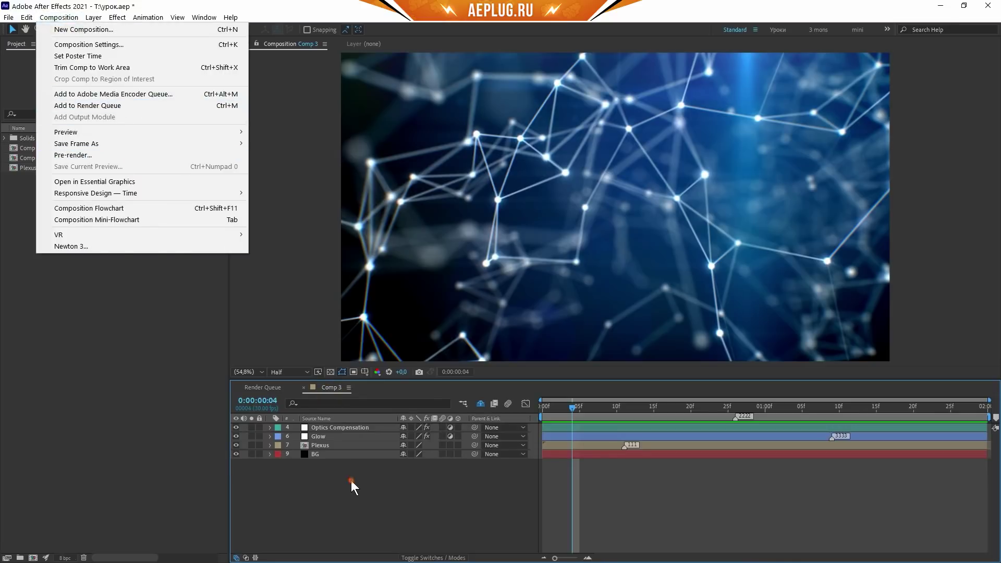
pyautogui.hotkey('ctrl', 'm')
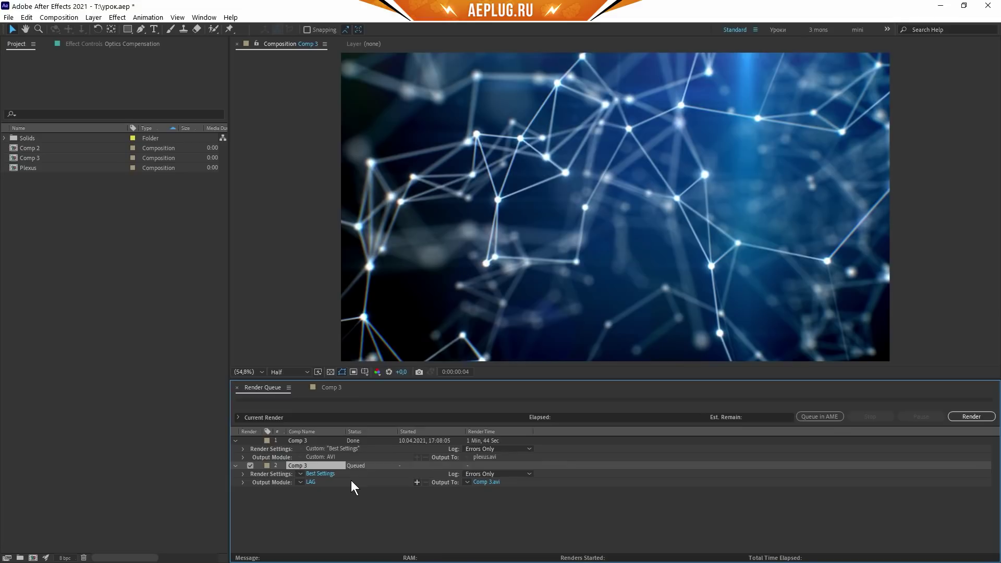
pyautogui.click(476, 441)
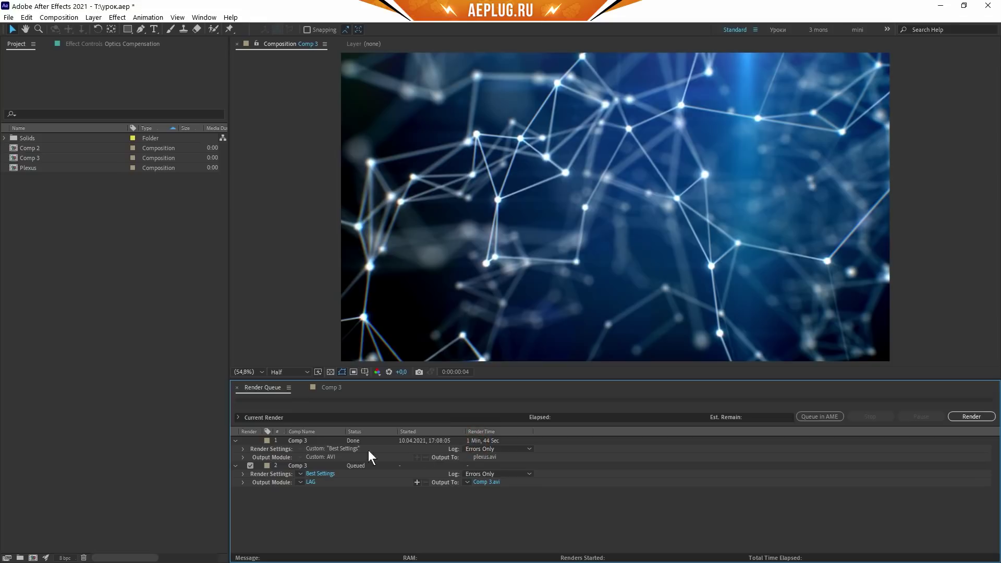
pyautogui.doubleClick(305, 440)
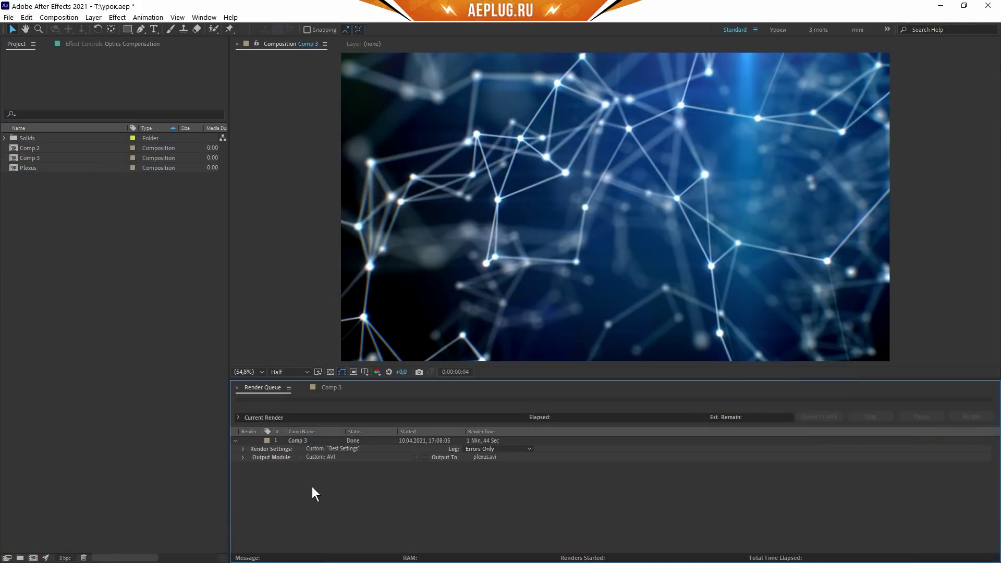
# Duplicate the finished Comp 3 render item, also Duplicate with File Name, and delete the extra copy.
pyautogui.click(307, 440)
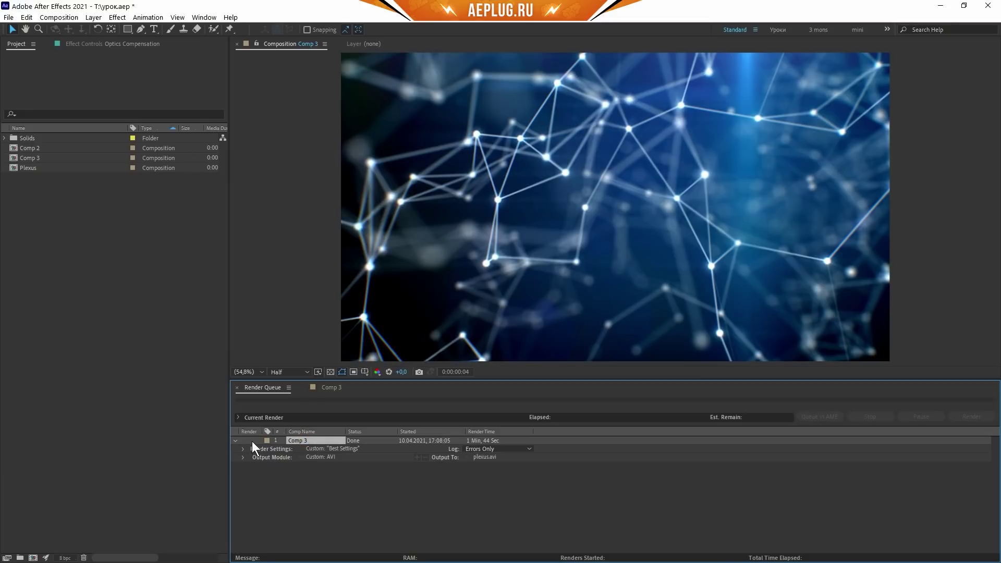
pyautogui.rightClick(321, 438)
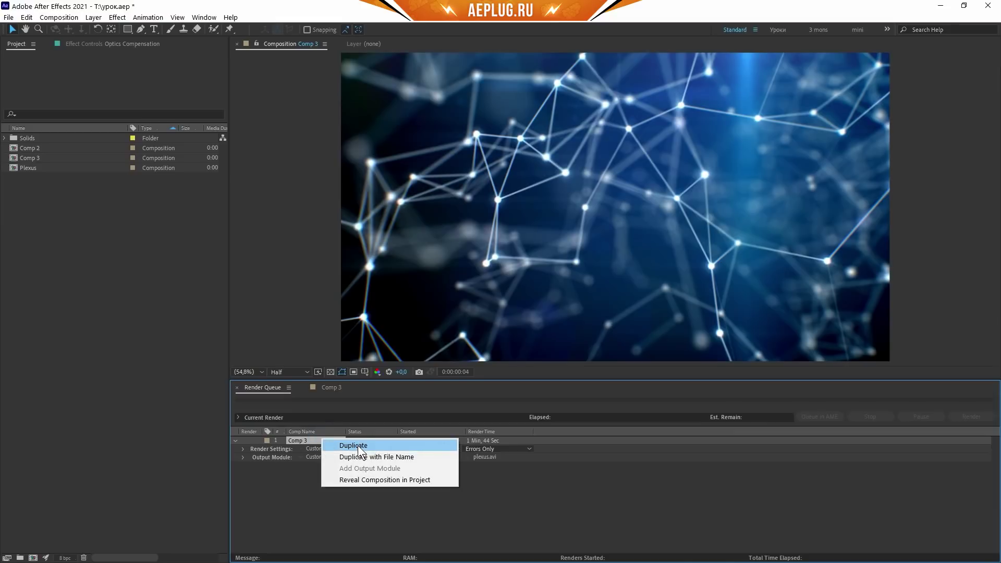
pyautogui.click(359, 447)
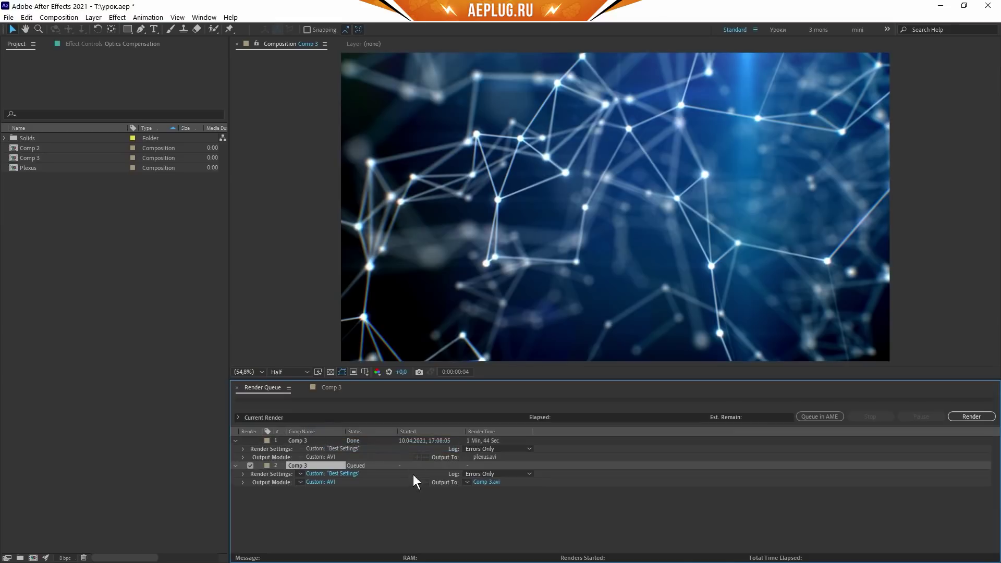
pyautogui.rightClick(305, 442)
pyautogui.click(381, 459)
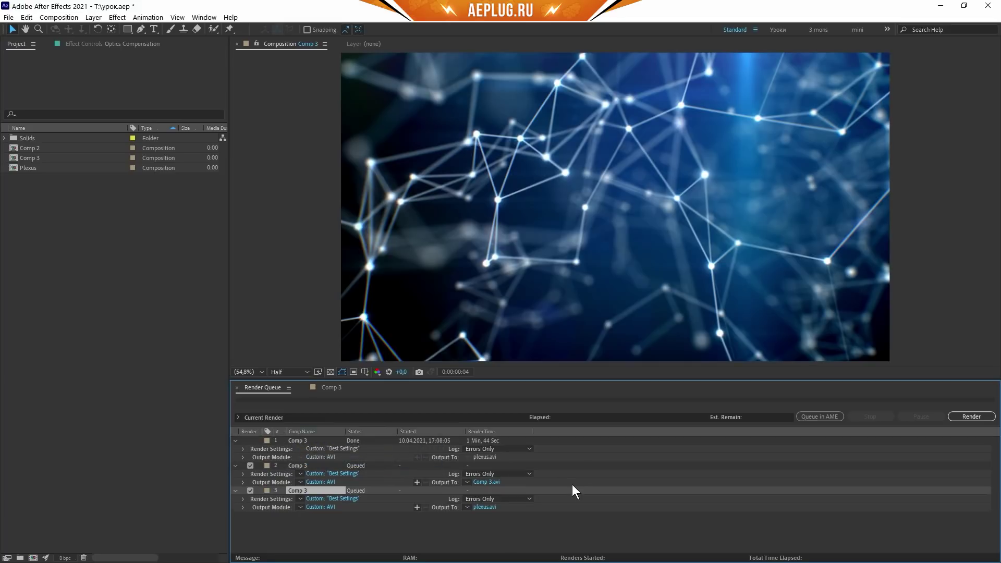
pyautogui.press('Delete')
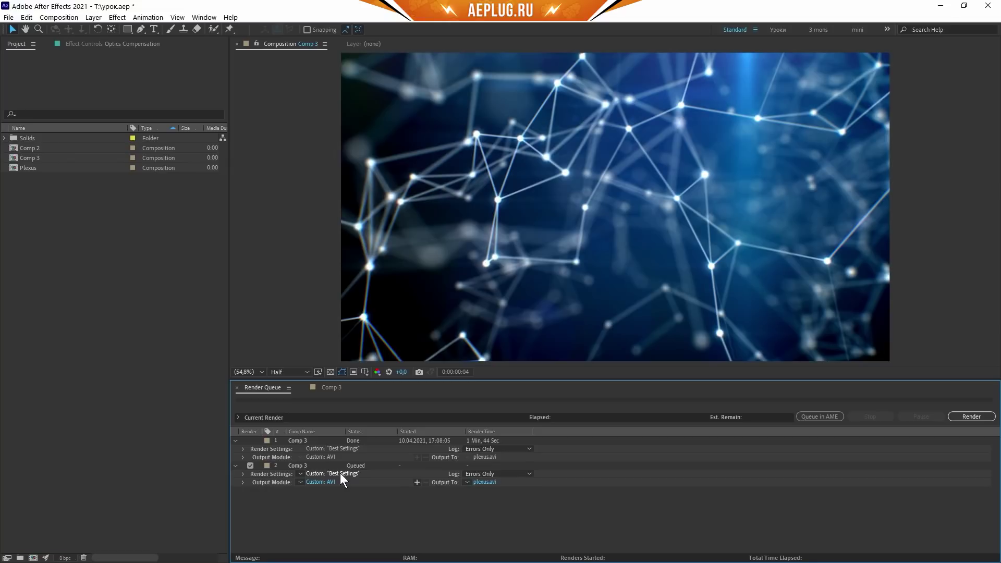
# Give item 2 a Voukoder output module using the H.264 (x264) video codec.
pyautogui.click(340, 473)
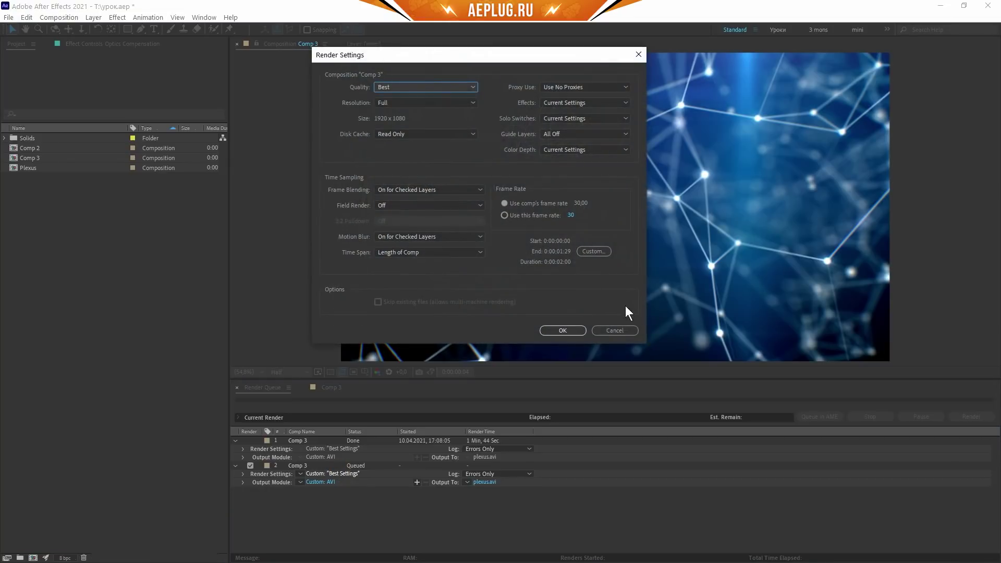
pyautogui.click(626, 329)
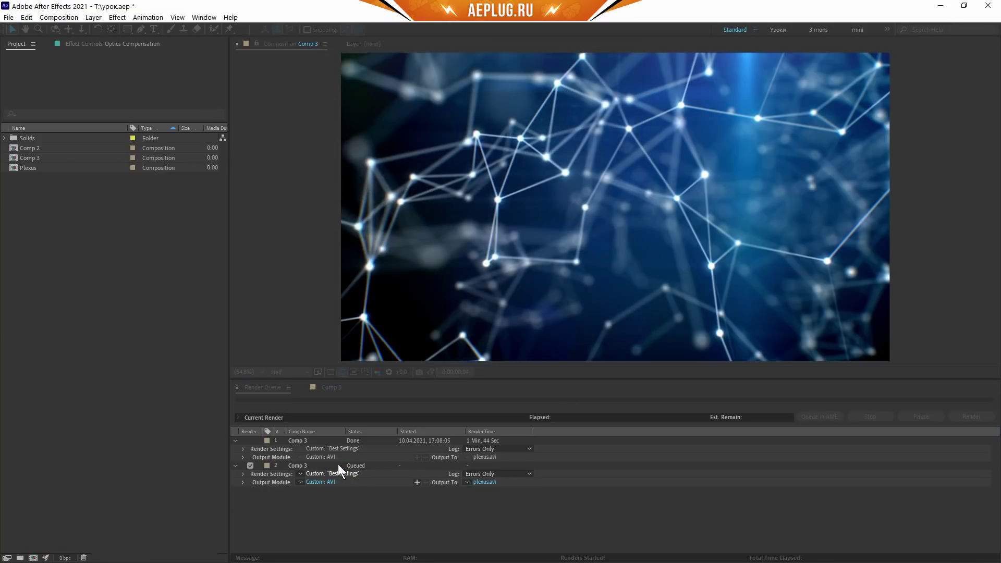
pyautogui.click(317, 483)
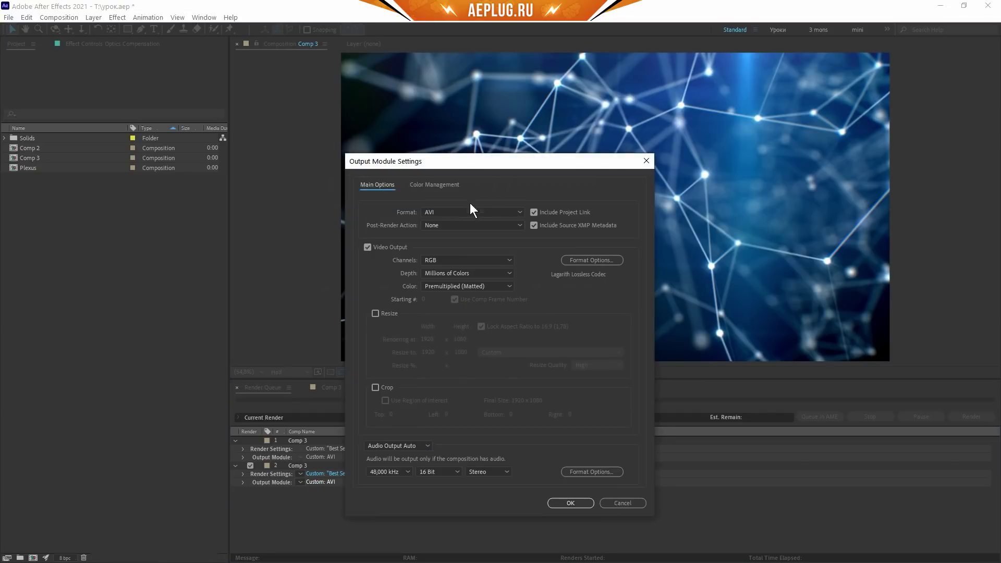
pyautogui.click(472, 212)
pyautogui.click(465, 406)
pyautogui.click(592, 260)
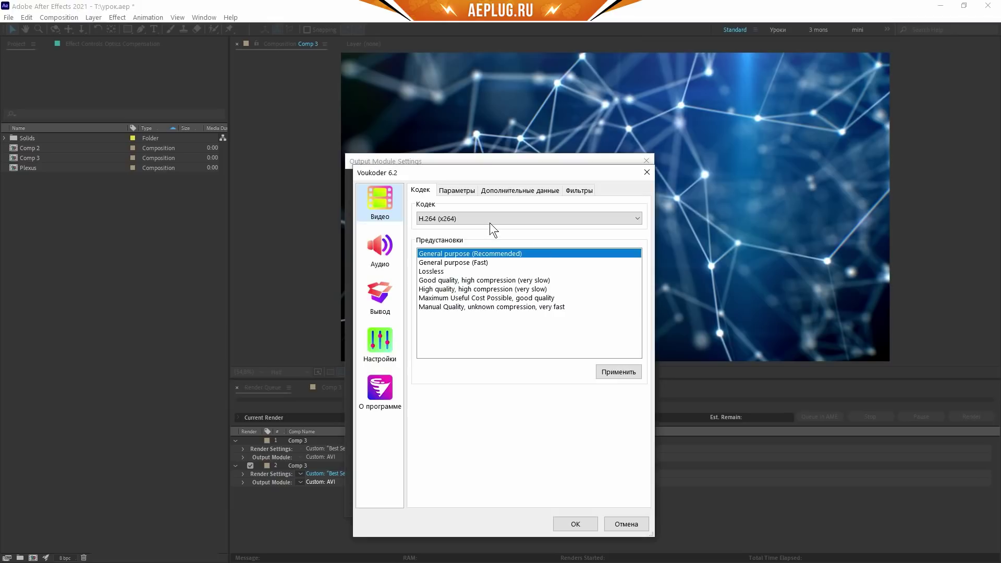
pyautogui.click(490, 220)
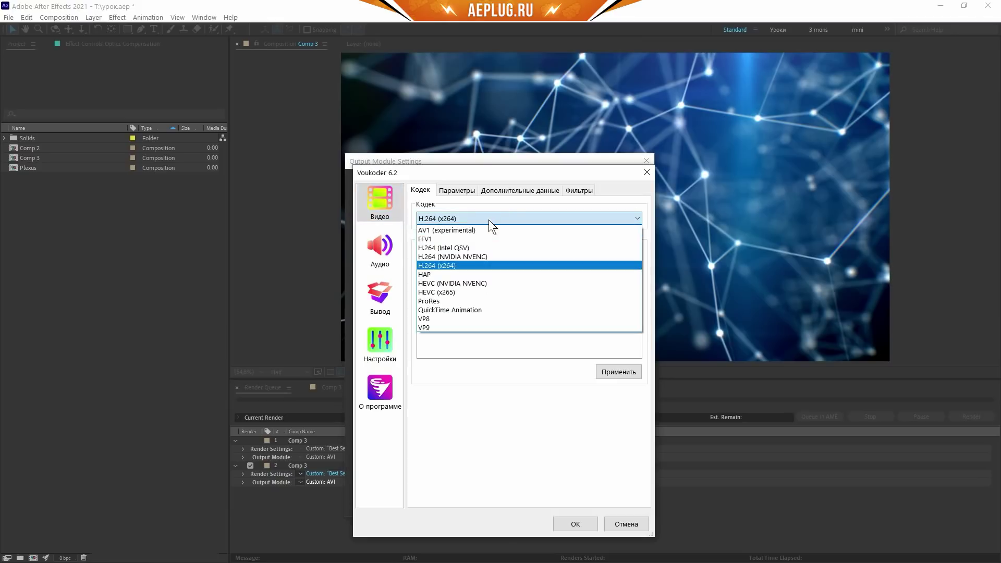
pyautogui.click(459, 267)
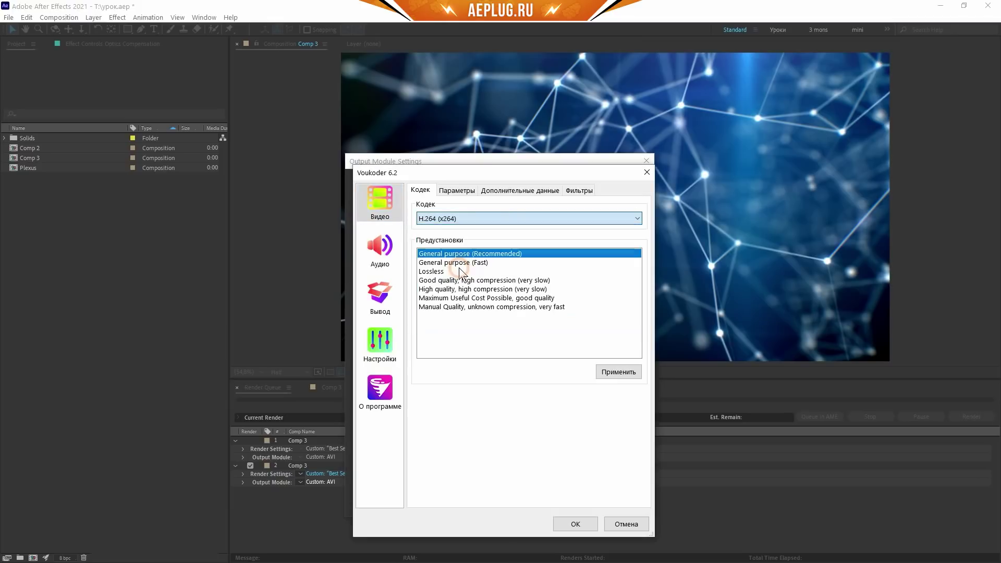
pyautogui.click(457, 191)
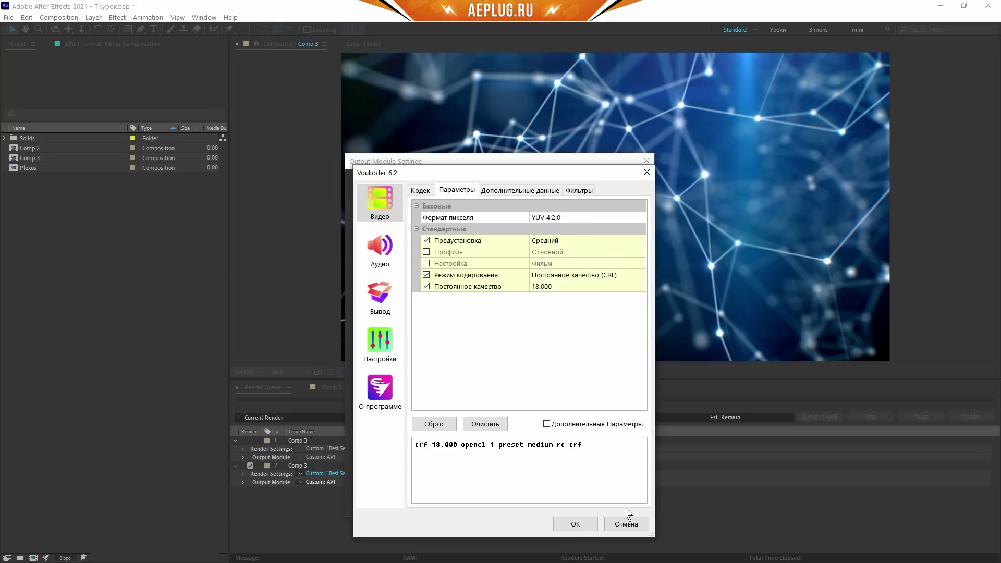
pyautogui.click(577, 524)
# Check the Voukoder AAC audio settings and confirm the output to plexus.mp4.
pyautogui.click(596, 262)
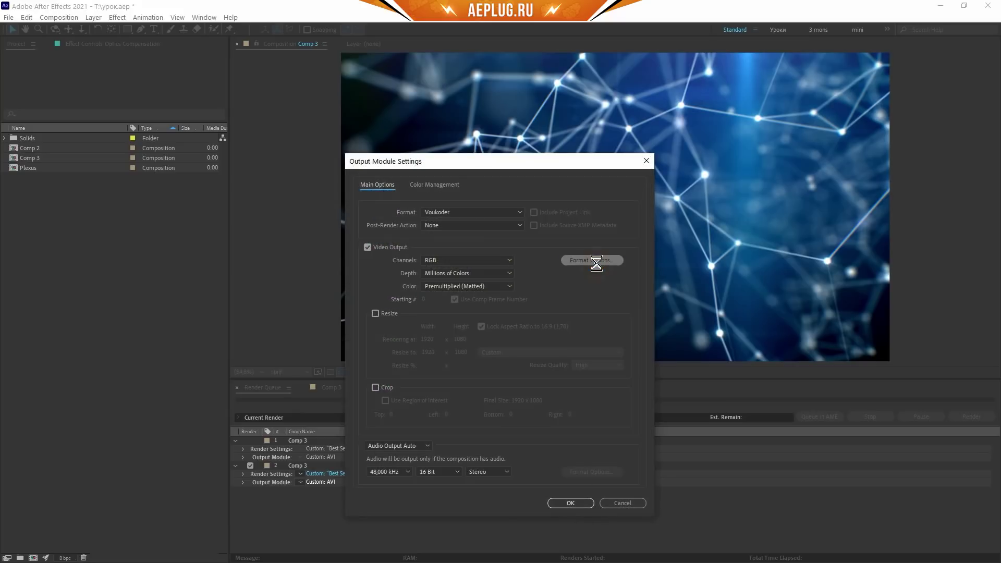
pyautogui.click(367, 250)
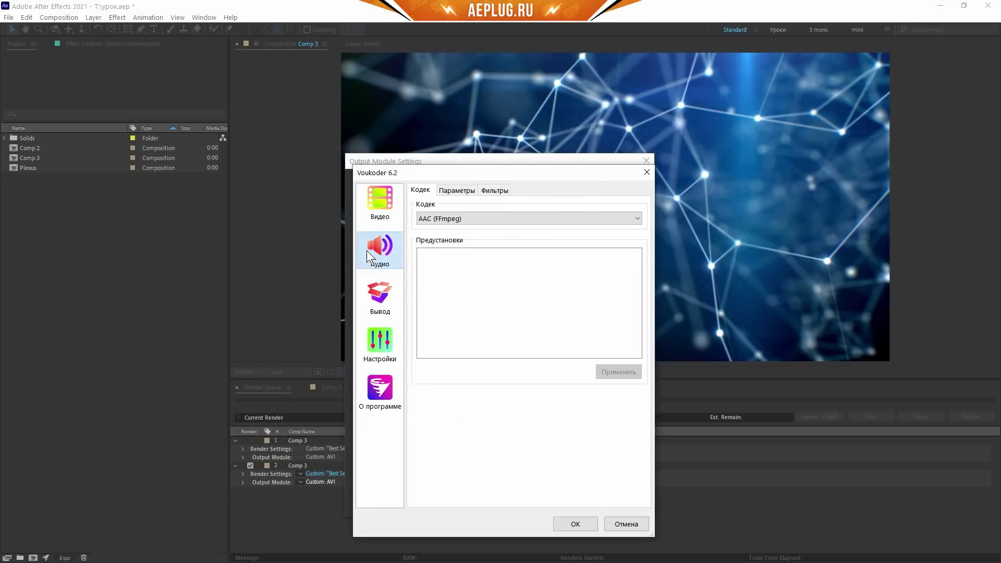
pyautogui.click(377, 221)
pyautogui.click(380, 243)
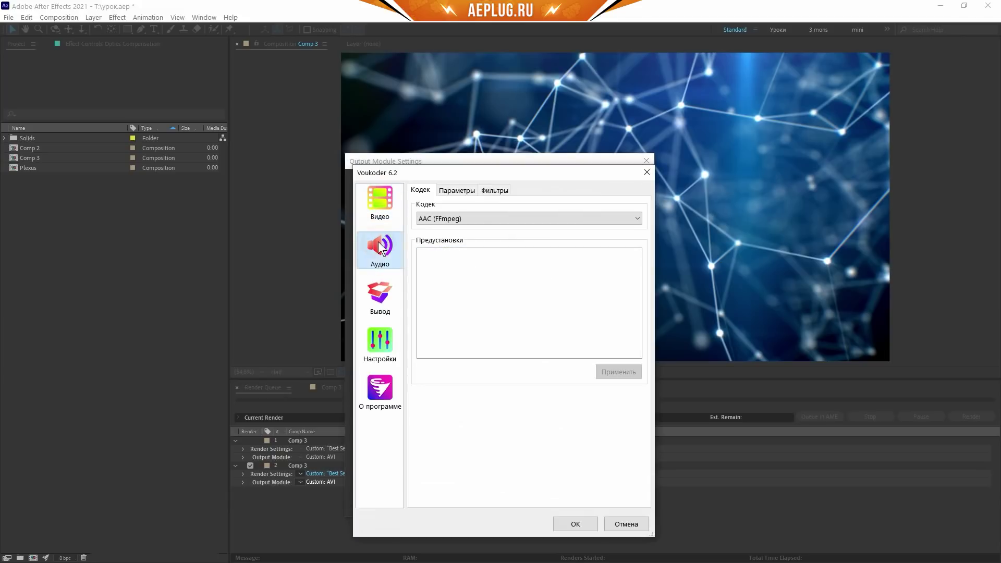
pyautogui.click(451, 190)
pyautogui.click(579, 524)
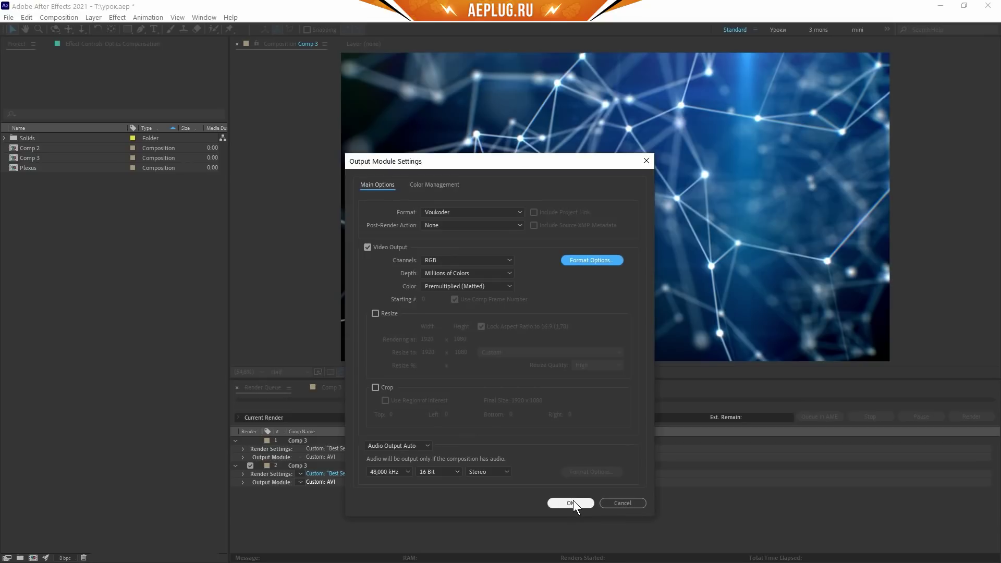
pyautogui.click(571, 503)
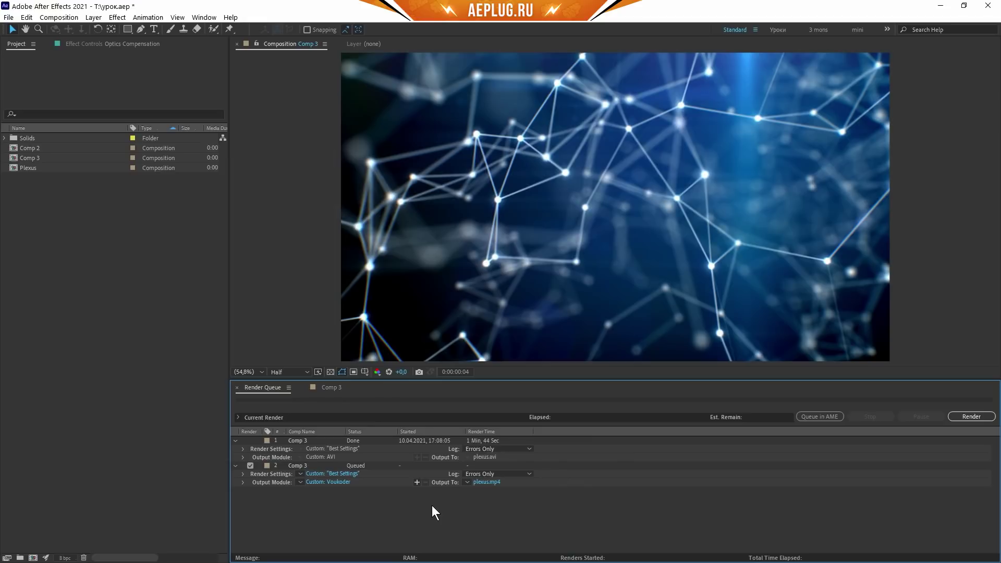
# Start rendering the queued Voukoder job to plexus.mp4.
pyautogui.click(973, 415)
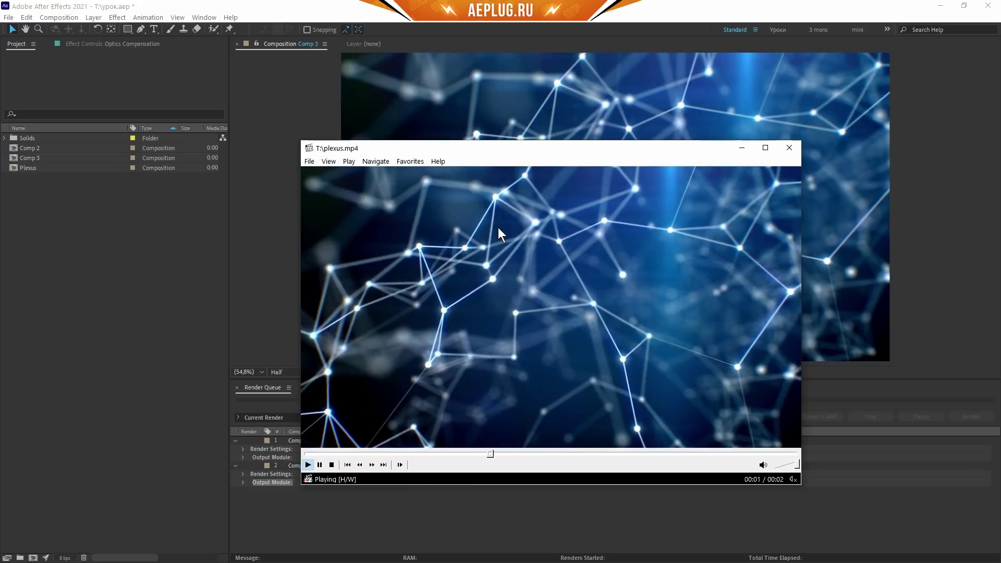
# Pause plexus.mp4 playback in MPC-HC to inspect the rendered frame.
pyautogui.click(498, 227)
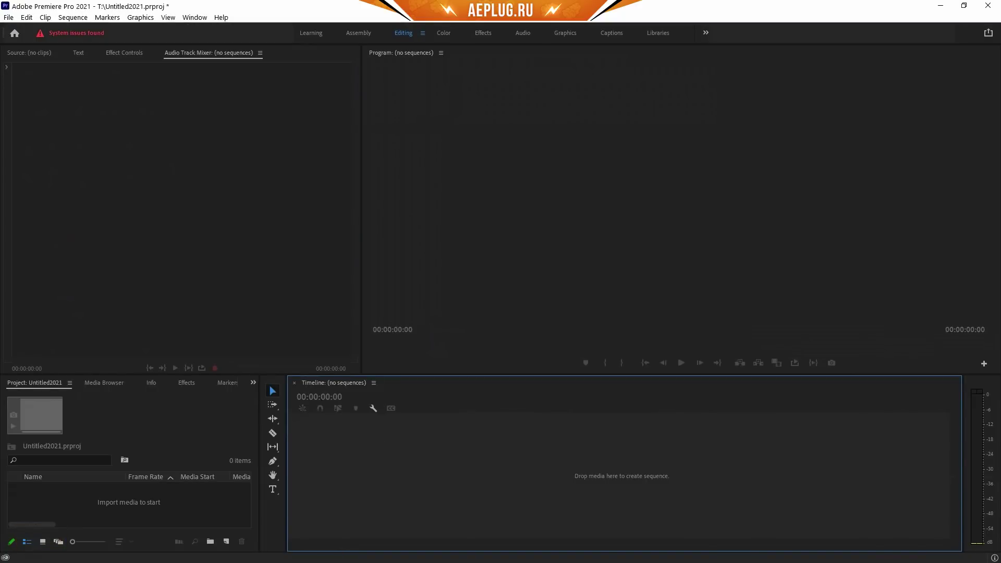
# Import plexus.mp4 and plexus.avi into Premiere Pro, make a plexus sequence, and scrub through it.
pyautogui.doubleClick(142, 503)
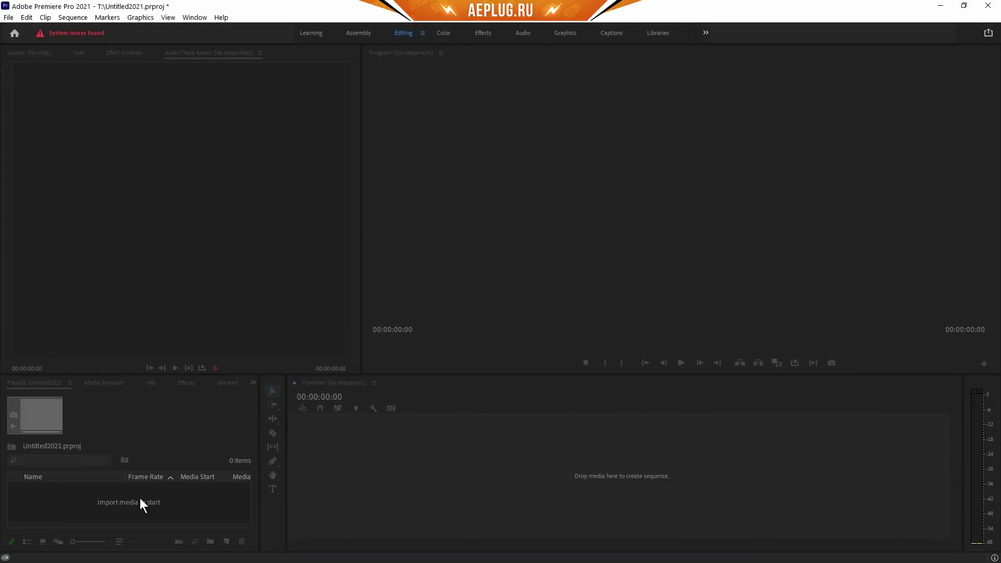
pyautogui.moveTo(233, 552); pyautogui.dragTo(233, 551)
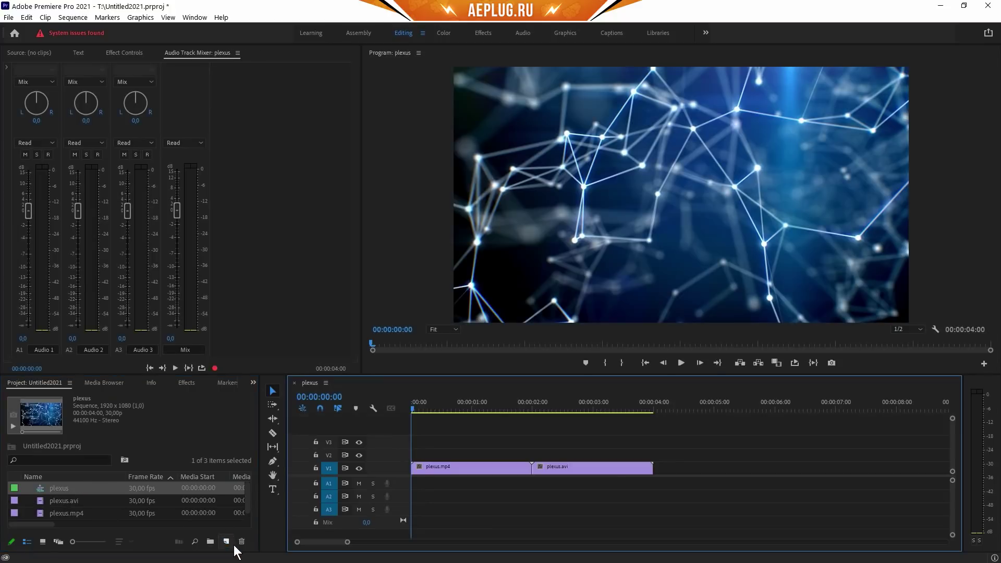
pyautogui.moveTo(498, 405); pyautogui.dragTo(574, 406)
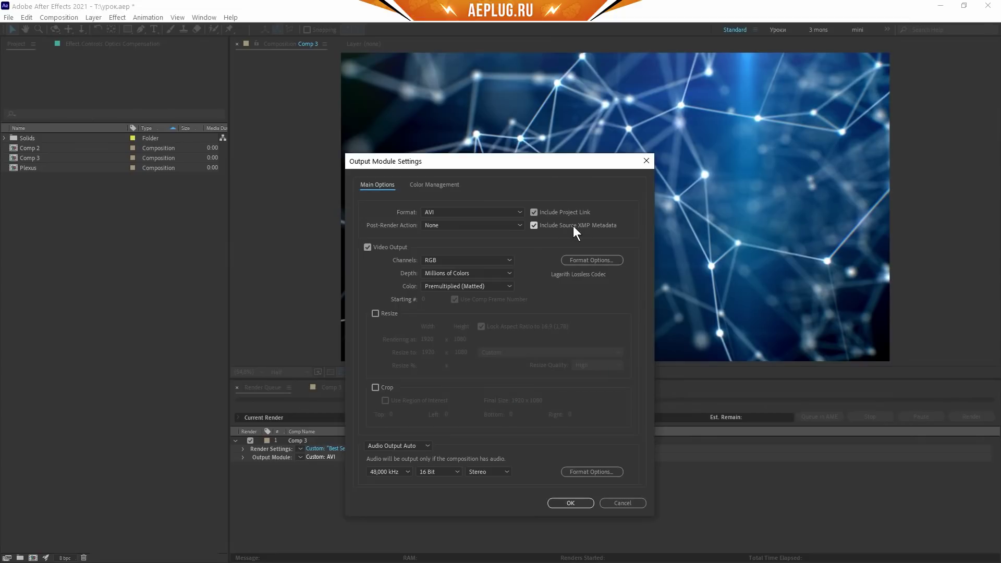
# Import both plexus renders into After Effects and create a plexus composition, previewing around 2:12.
pyautogui.click(632, 504)
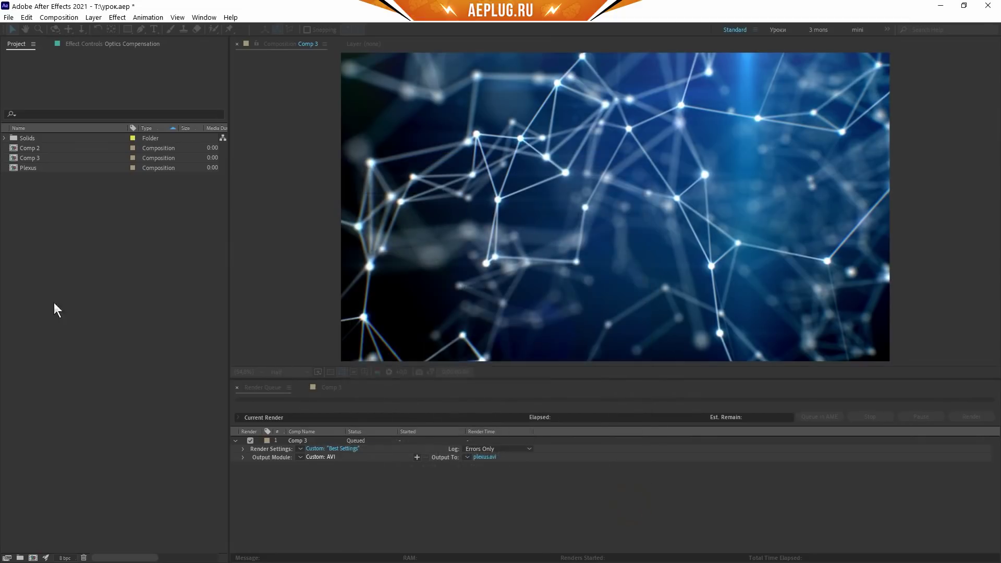
pyautogui.press('Insert')
pyautogui.press('Insert')
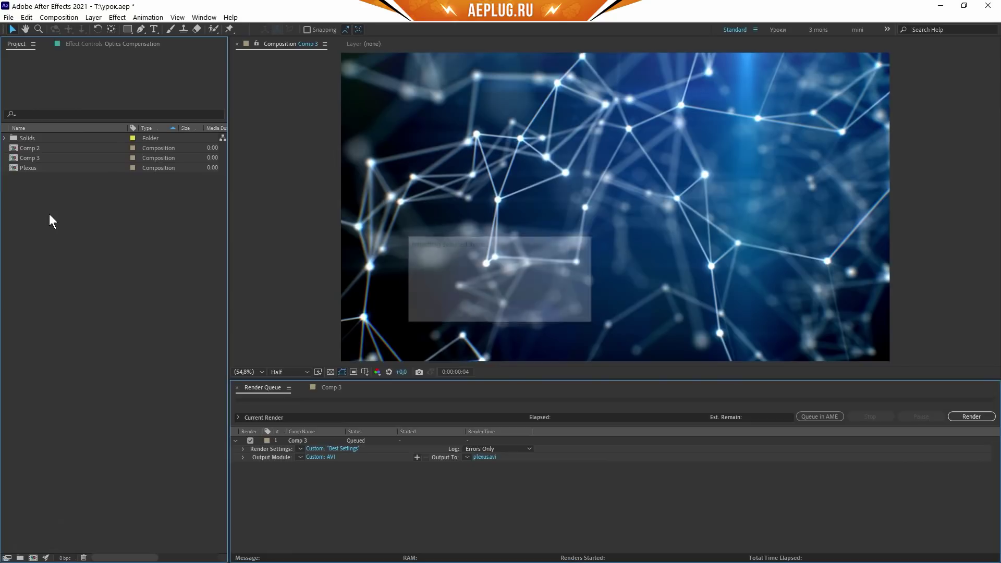
pyautogui.click(34, 558)
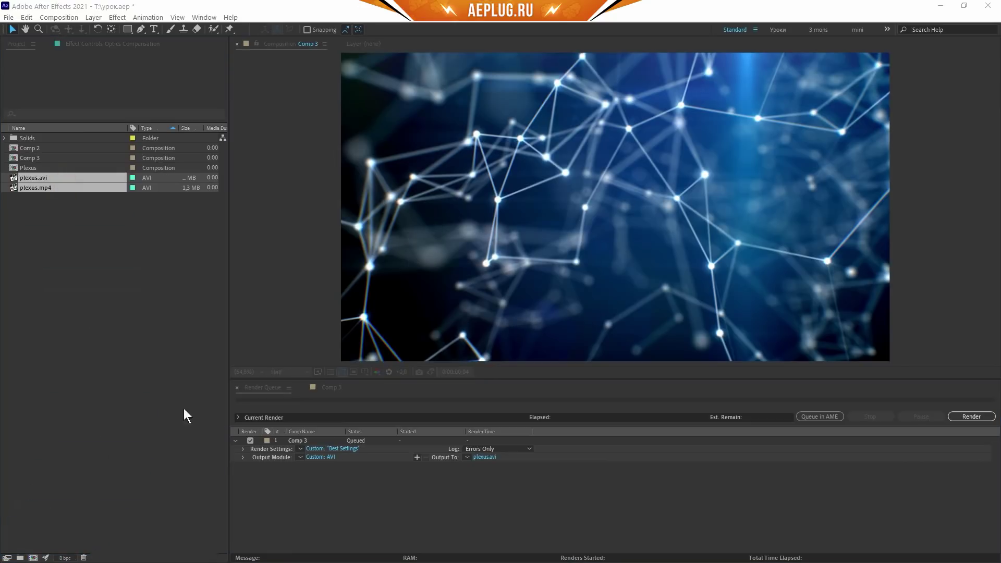
pyautogui.click(576, 447)
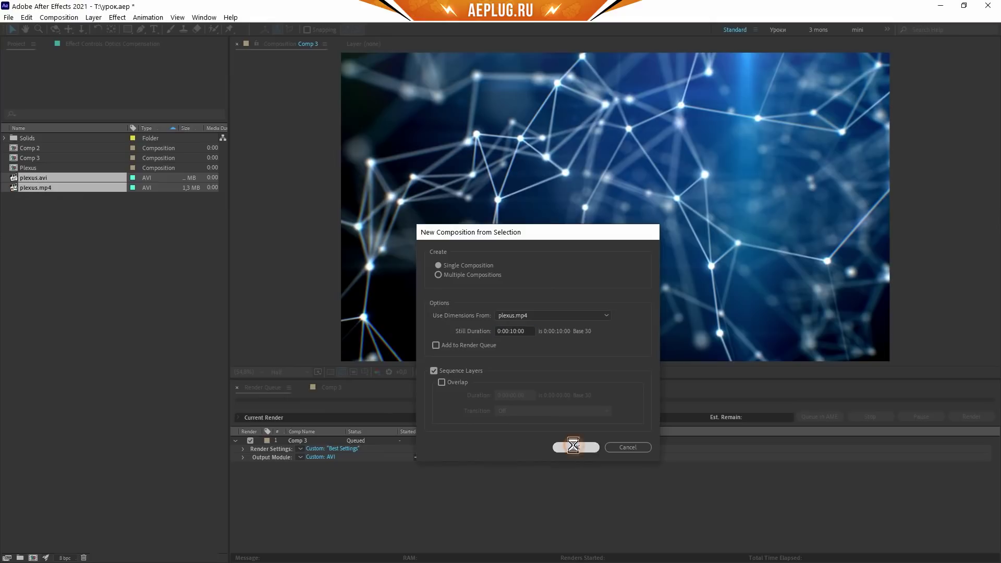
pyautogui.moveTo(592, 408); pyautogui.dragTo(810, 433)
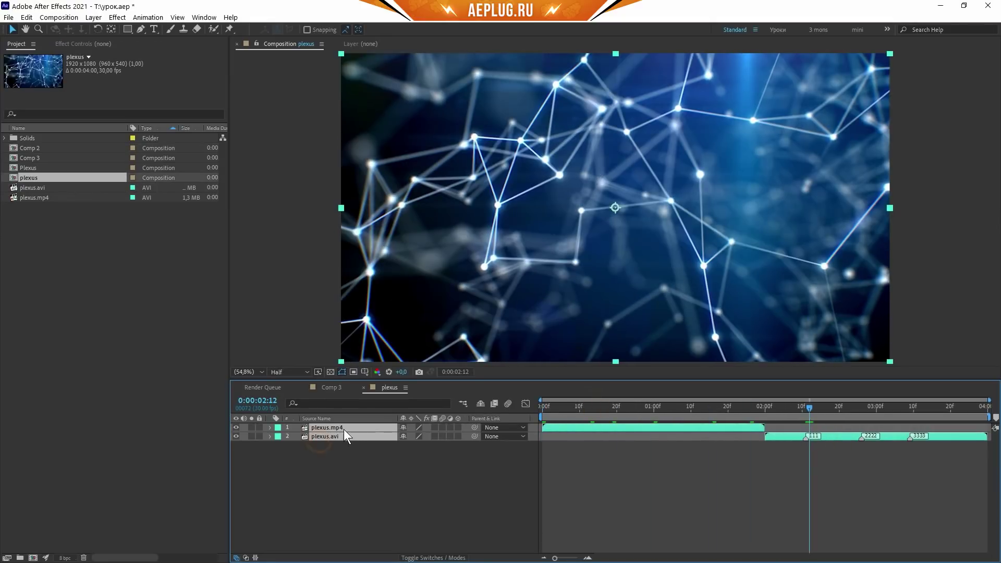
# Delete the plexus.mp4 layer and preview plexus.avi later in the timeline.
pyautogui.click(347, 455)
pyautogui.click(345, 427)
pyautogui.press('Delete')
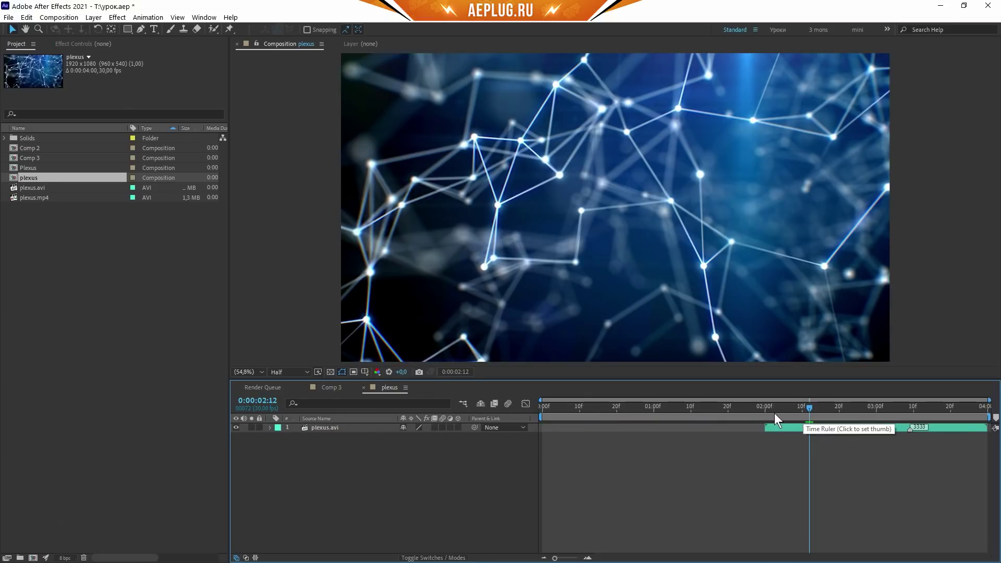
pyautogui.moveTo(774, 413); pyautogui.dragTo(950, 412)
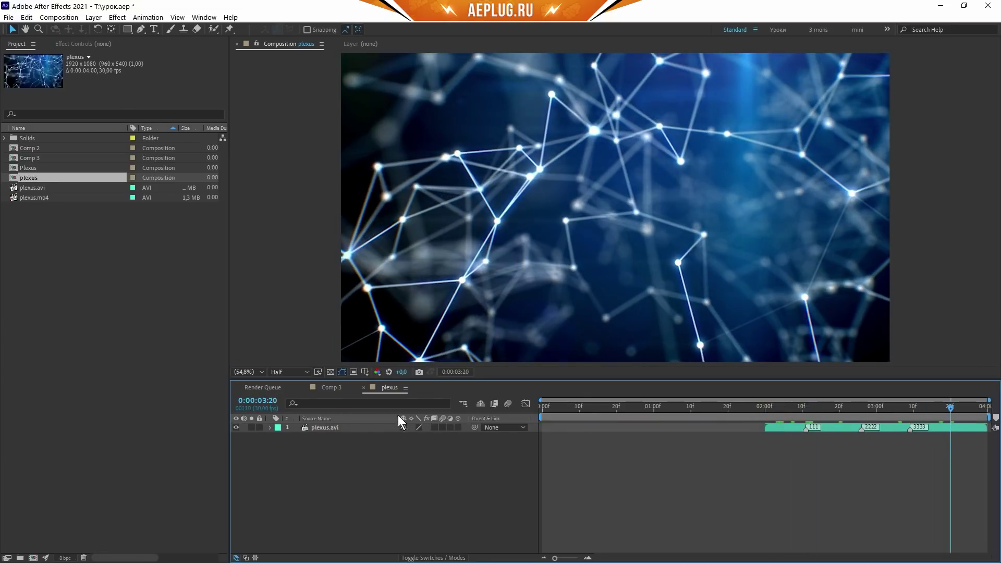
# Compare against Comp 3, slide plexus.avi earlier, check frame 1:18, then return to Premiere Pro.
pyautogui.click(329, 388)
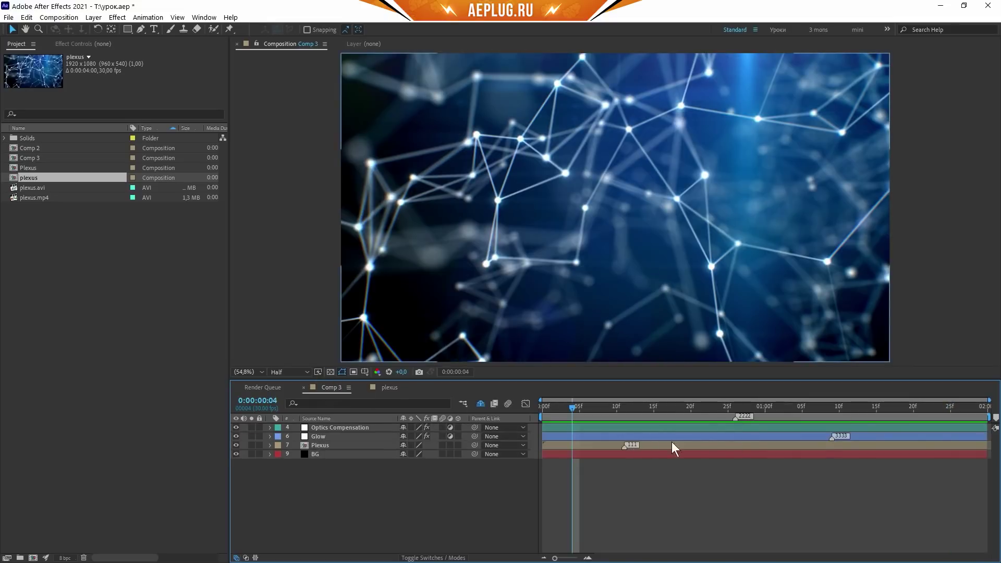
pyautogui.click(392, 386)
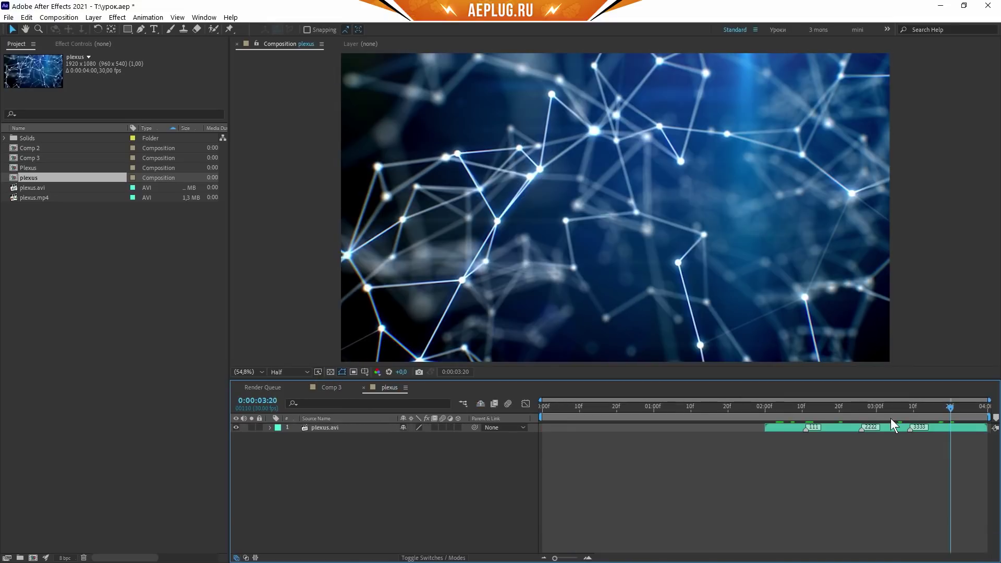
pyautogui.moveTo(848, 427); pyautogui.dragTo(750, 427)
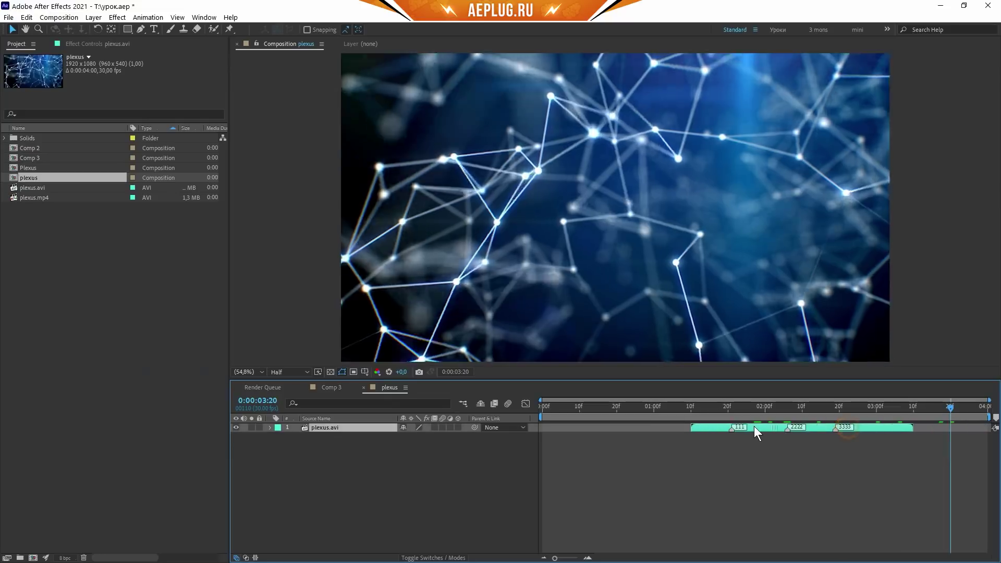
pyautogui.moveTo(689, 408); pyautogui.dragTo(721, 409)
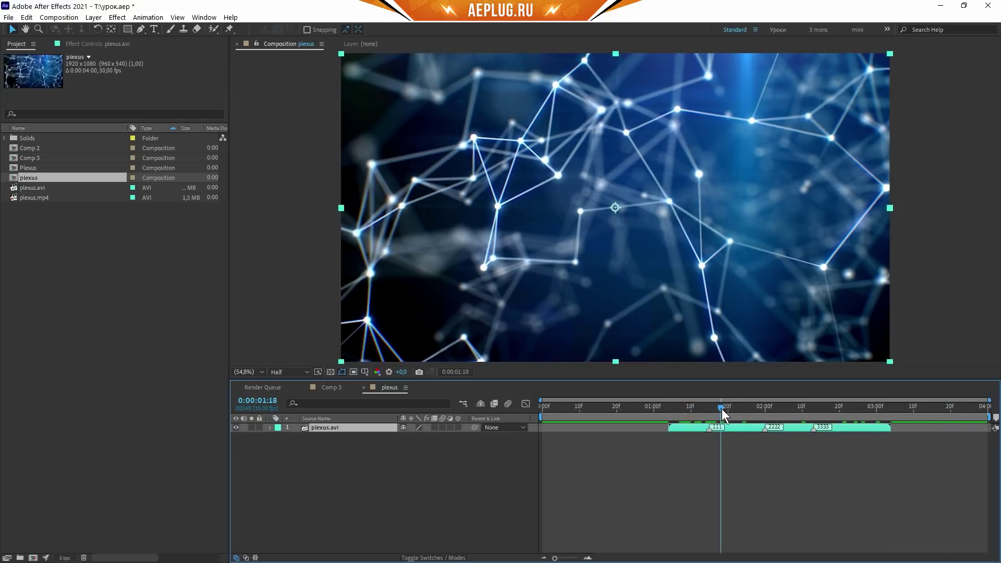
pyautogui.hotkey('alt', 'Tab')
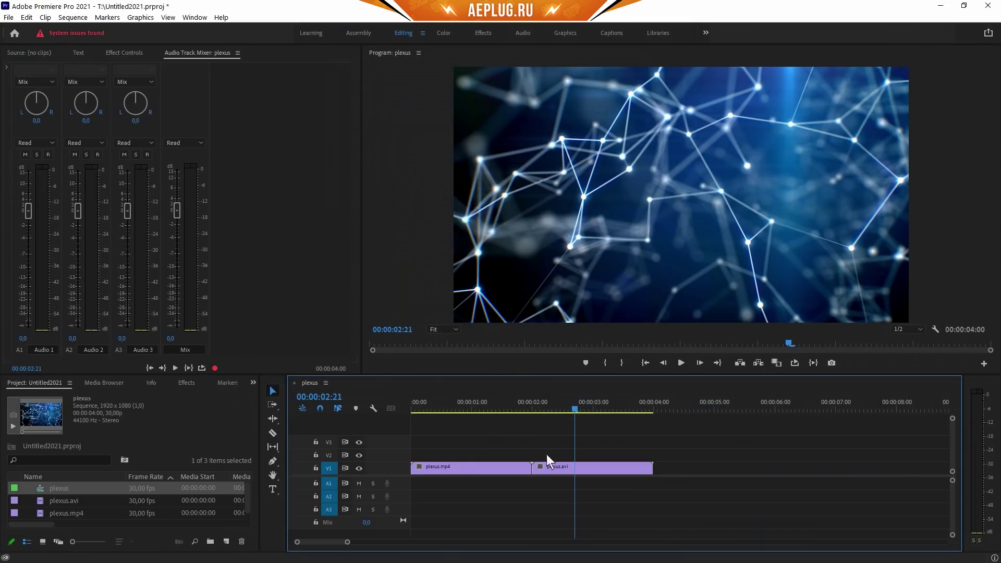
# Select plexus.avi on V1, then close урок.aep in After Effects without saving.
pyautogui.click(595, 469)
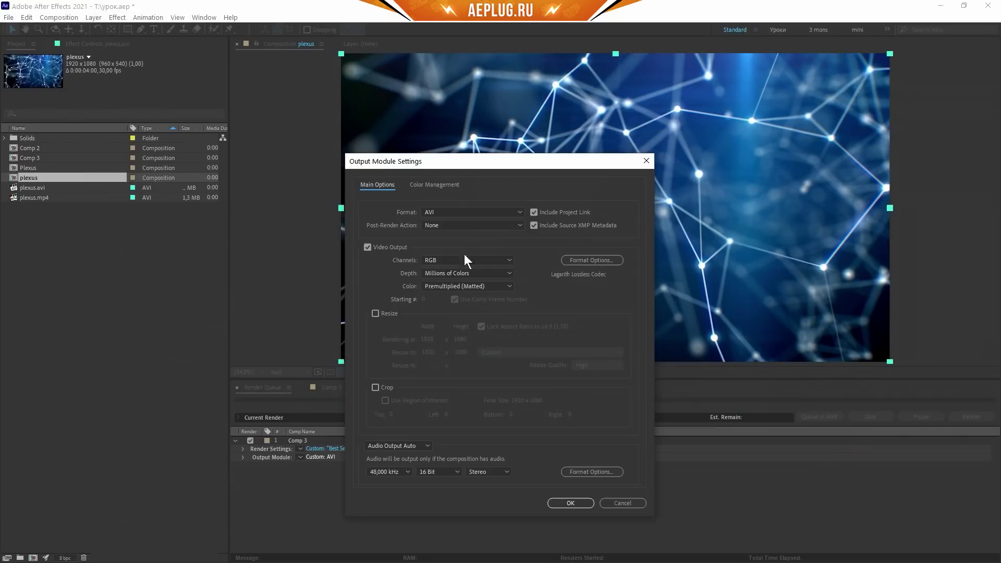
pyautogui.press('Escape')
pyautogui.click(7, 18)
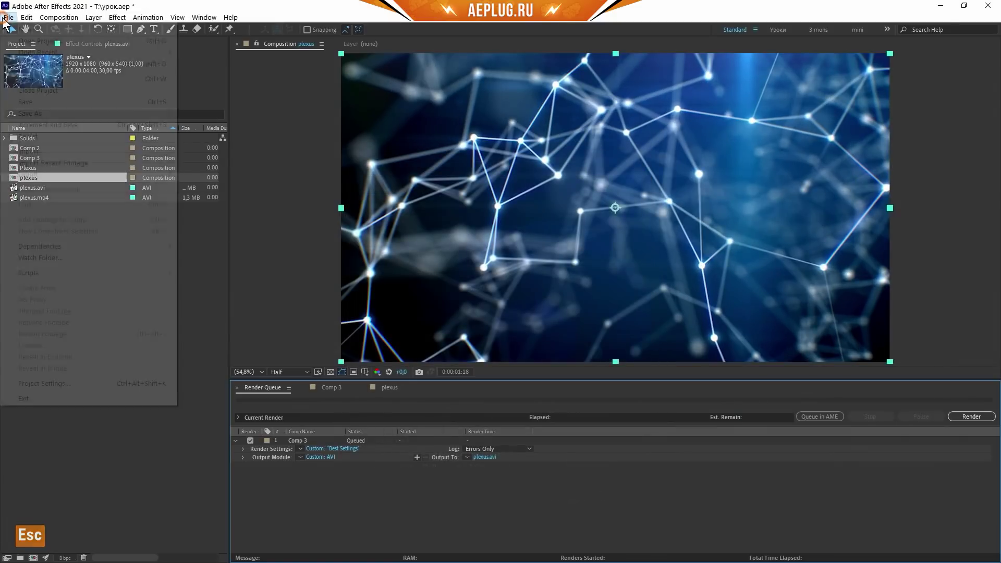
pyautogui.click(42, 90)
pyautogui.click(515, 297)
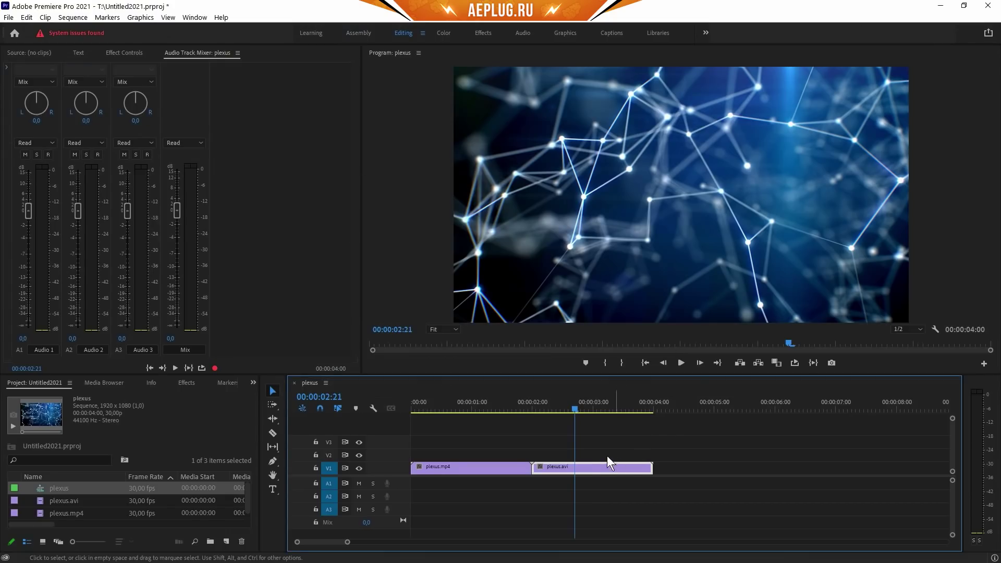
# Run Edit Original on the plexus.avi clip and accept the deleted render item warning.
pyautogui.rightClick(609, 467)
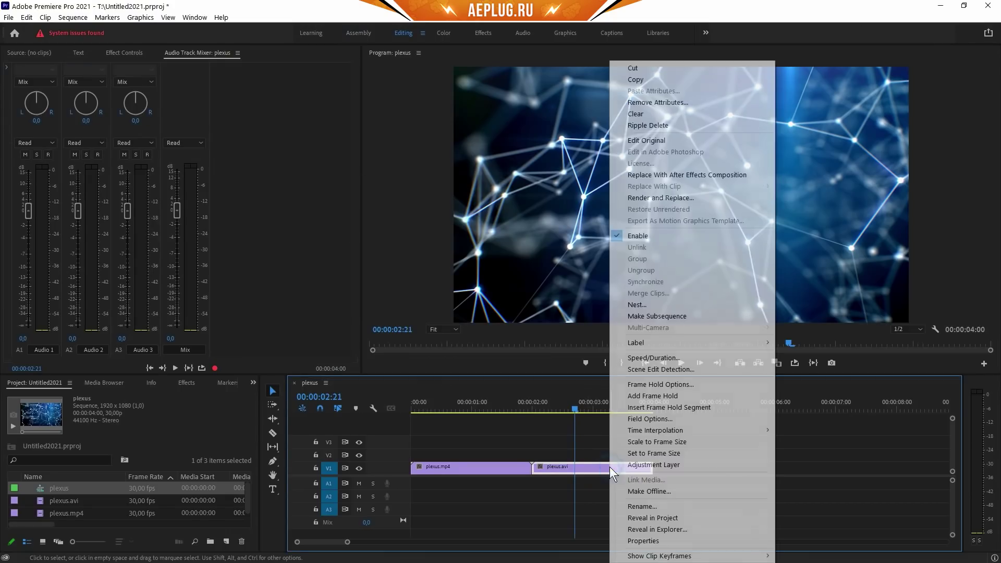
pyautogui.click(636, 139)
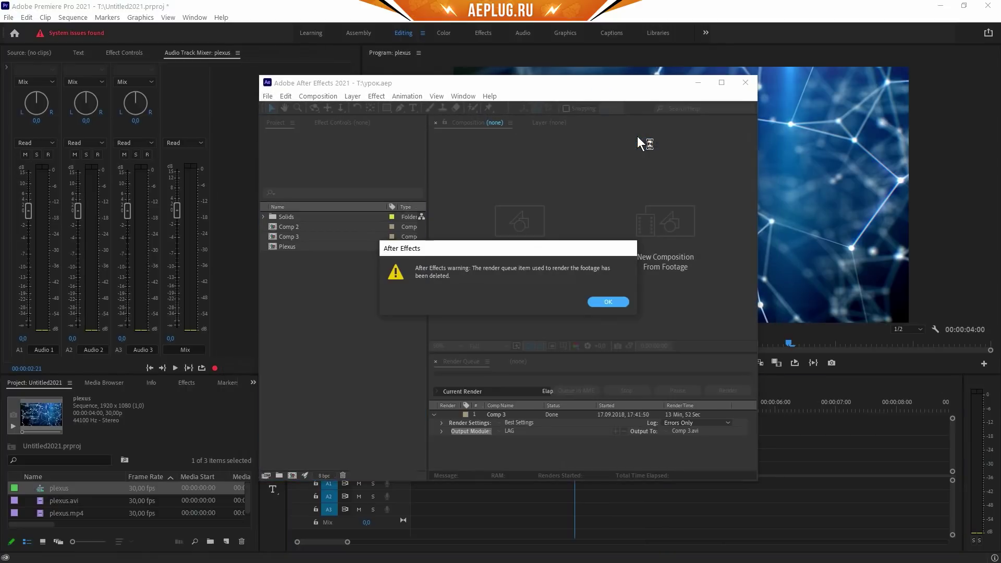
pyautogui.click(610, 301)
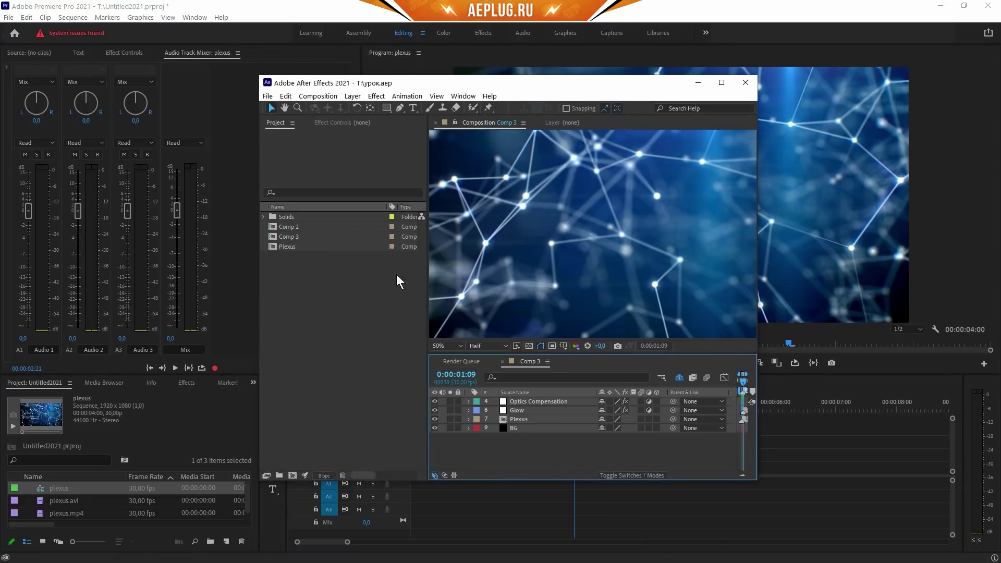